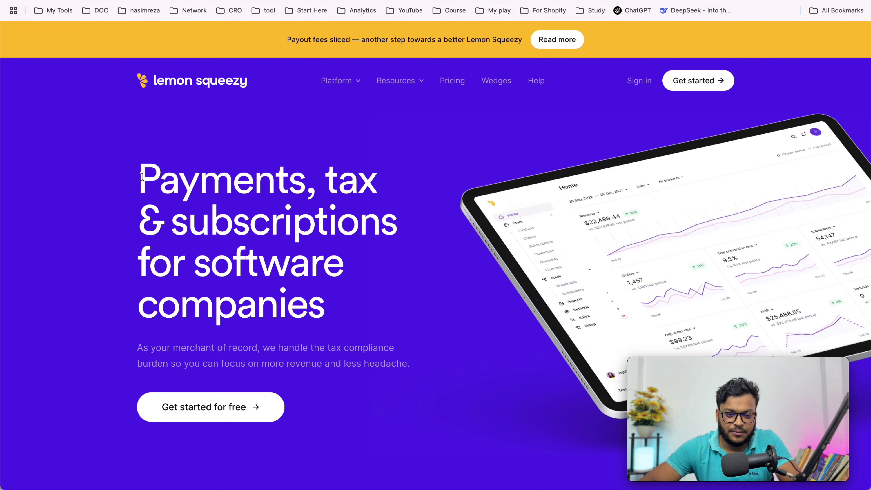
drag(142, 177, 274, 187)
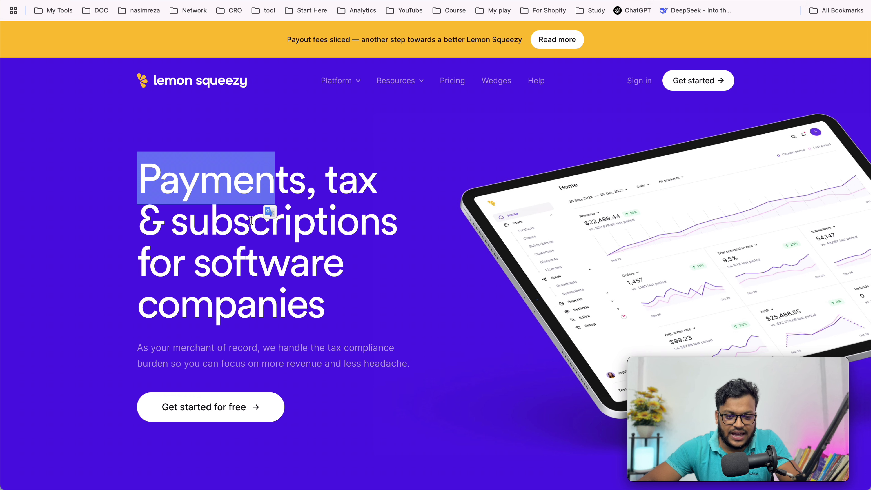
click(166, 266)
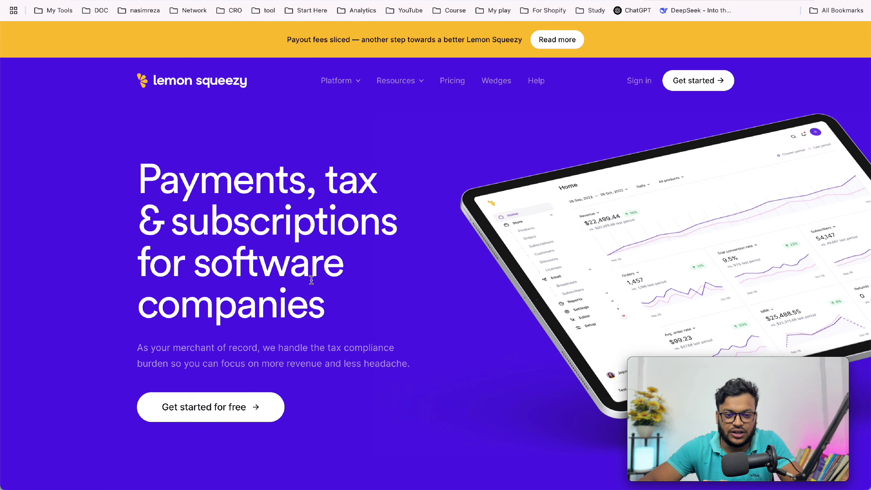
scroll(311, 280, down, 5)
scroll(311, 279, up, 5)
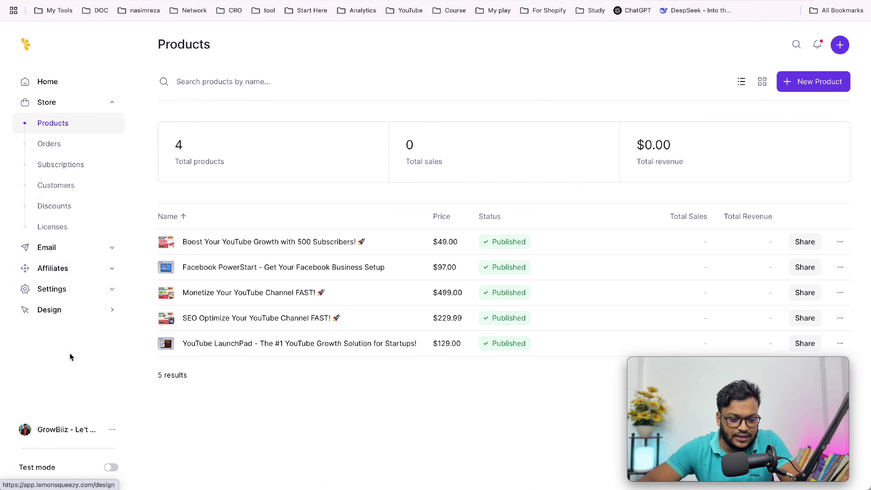
Open the GrowBiiz storefront from the store account options, look through its published products, and return to the Products page
click(104, 436)
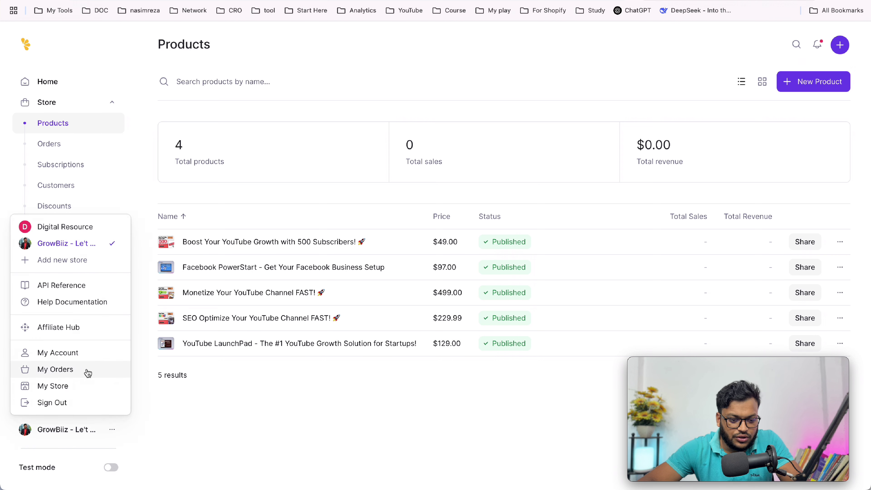
click(61, 390)
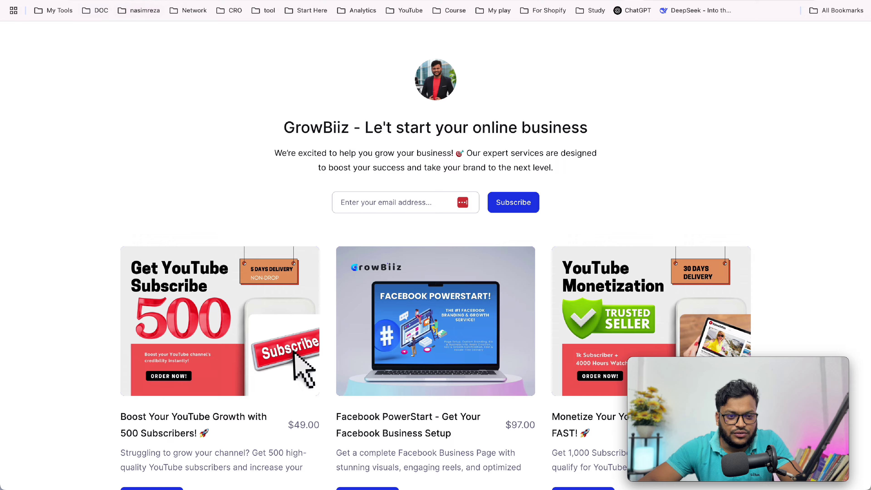
scroll(373, 210, down, 10)
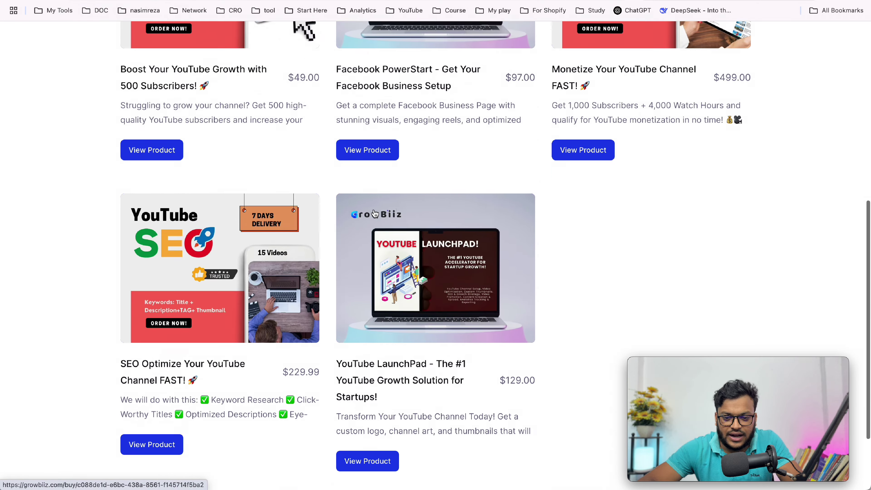
scroll(375, 213, up, 6)
scroll(374, 213, down, 2)
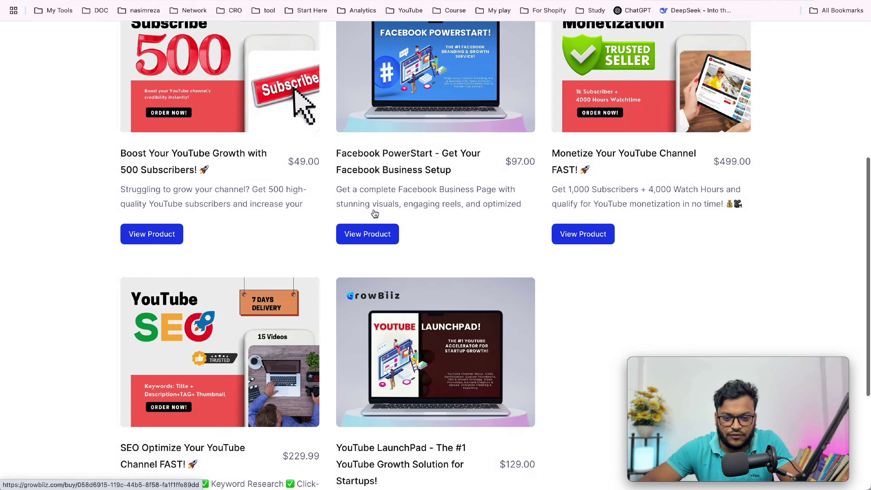
scroll(375, 214, up, 6)
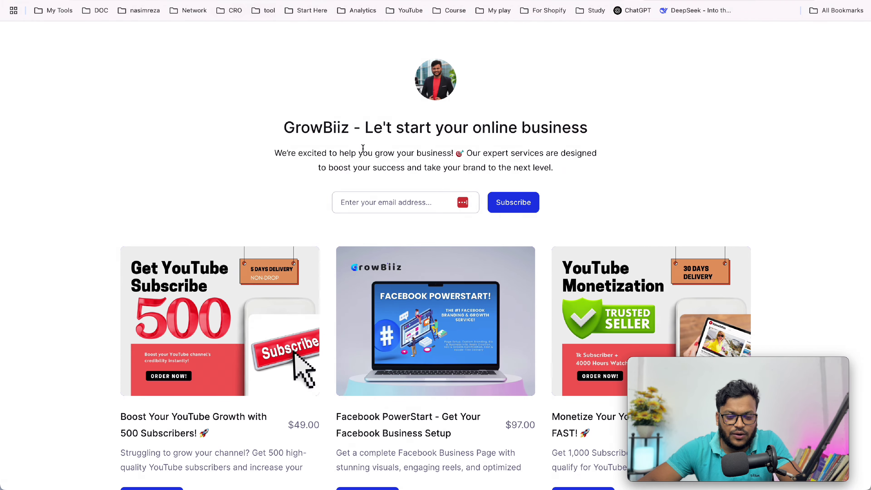
scroll(370, 168, down, 3)
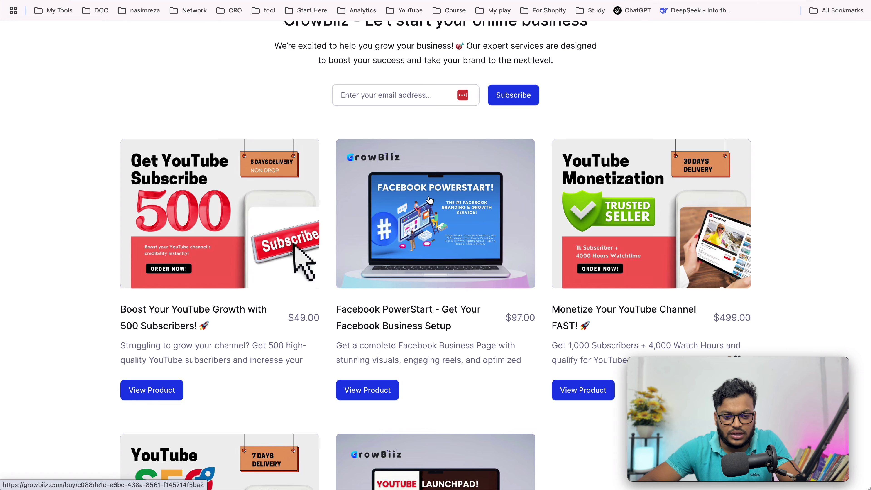
scroll(384, 265, up, 3)
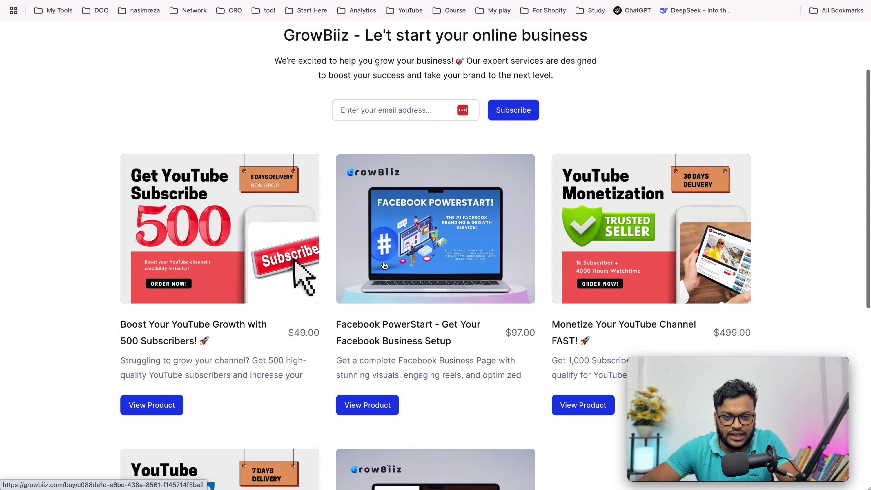
key(ctrl+w)
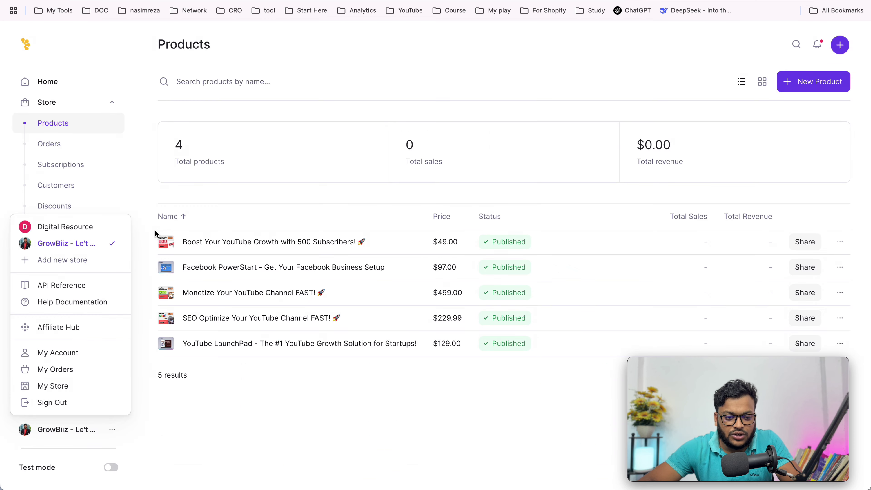
click(292, 87)
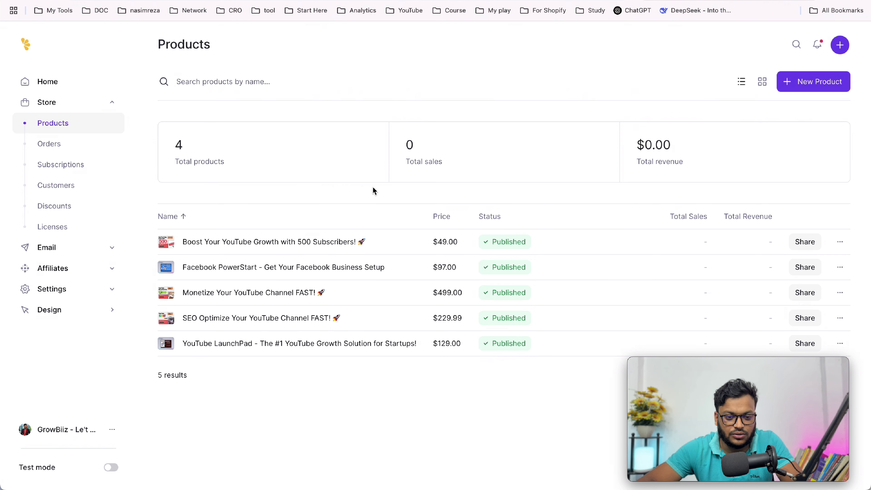
Open the Google Analytics home page in a new browser tab
key(super+t)
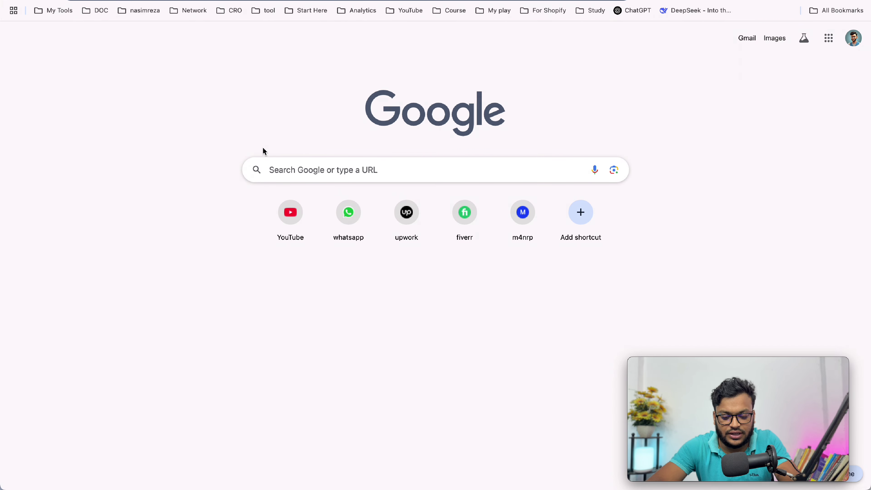
text(ana)
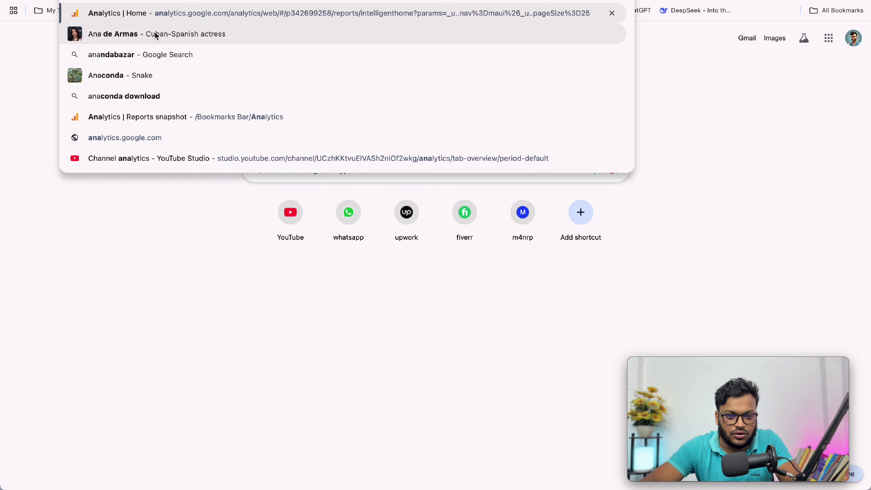
click(164, 7)
drag(162, 1, 649, 6)
key(BackSpace)
key(Return)
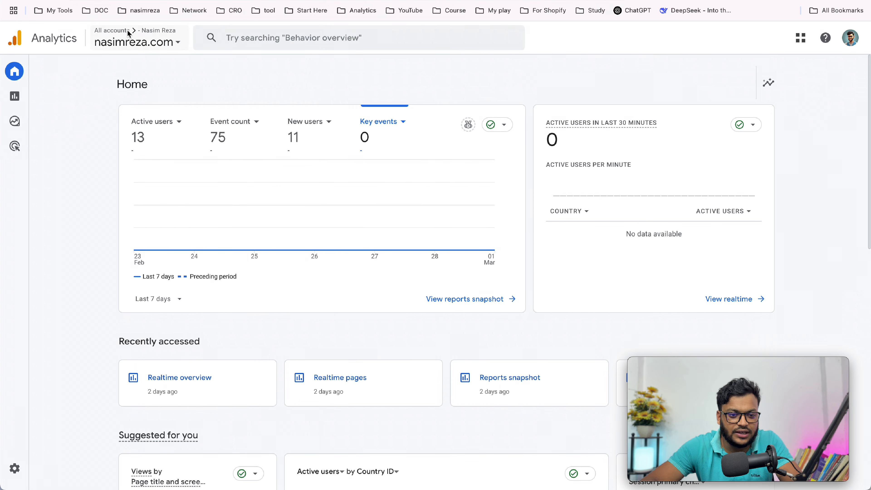
click(127, 38)
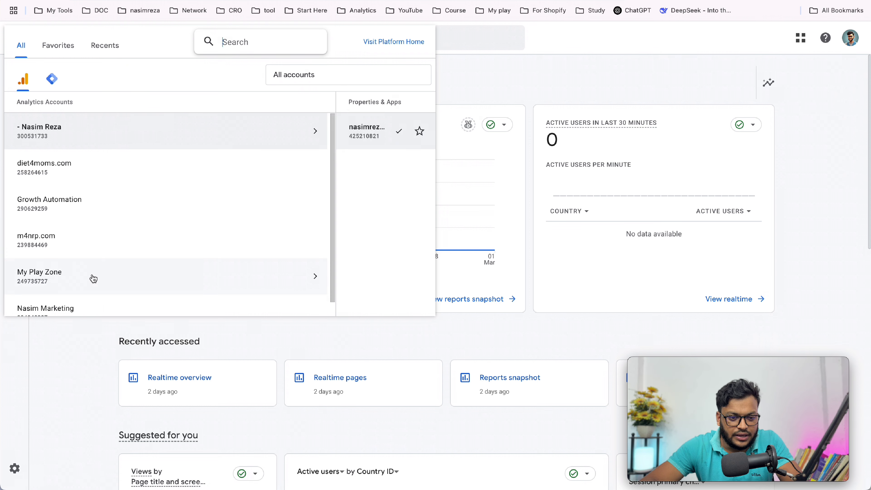
scroll(91, 278, down, 1)
click(72, 383)
mouse_move(21, 83)
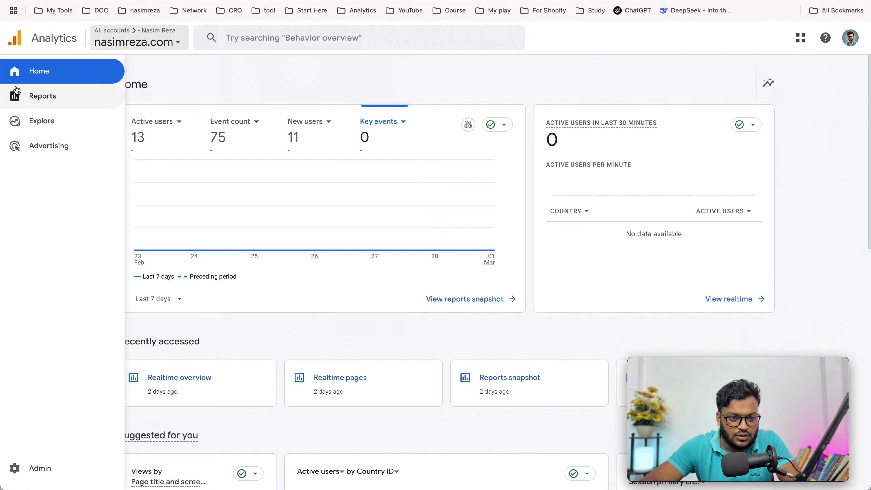
Start creating a new Analytics account from the admin settings, checking the business name on the storefront
click(14, 482)
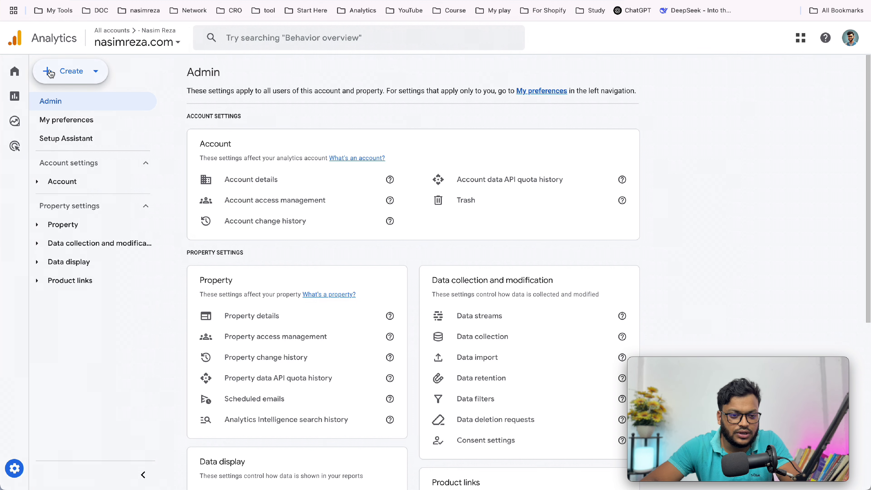
click(51, 74)
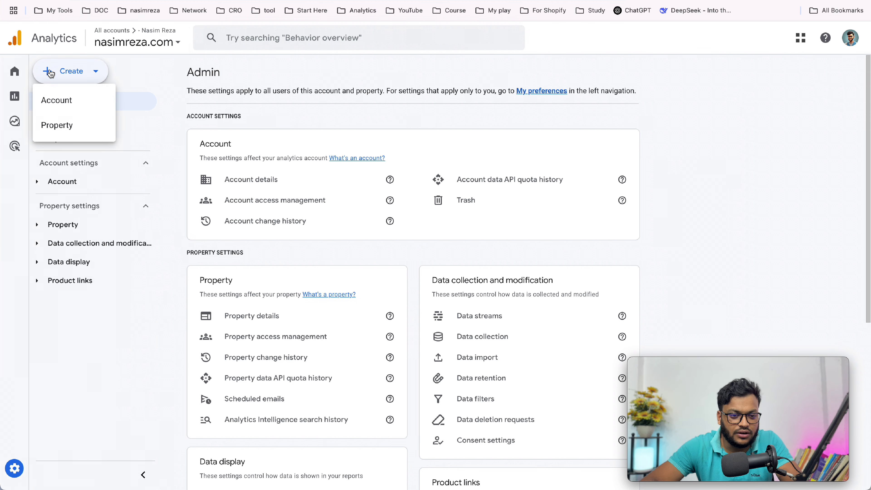
click(69, 110)
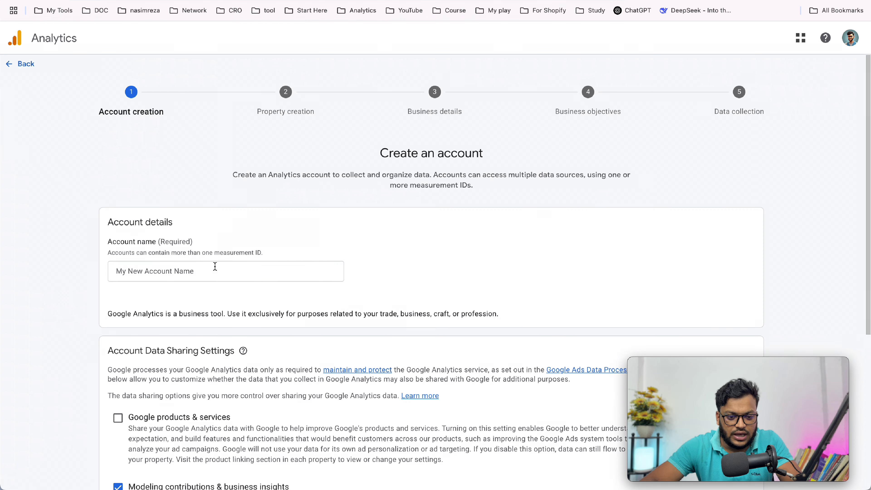
key(ctrl+Tab)
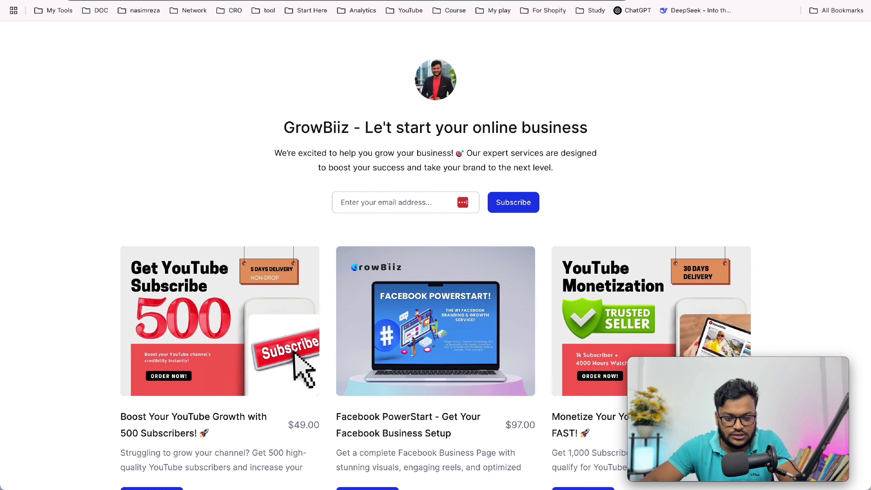
key(ctrl+shift+Tab)
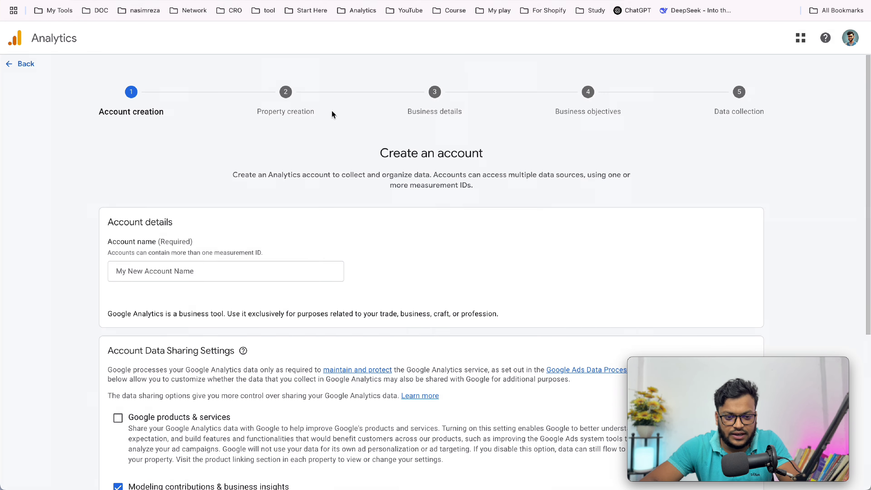
Name the new account Growbiiz and continue with the default data sharing settings
click(201, 269)
text(growbiiz)
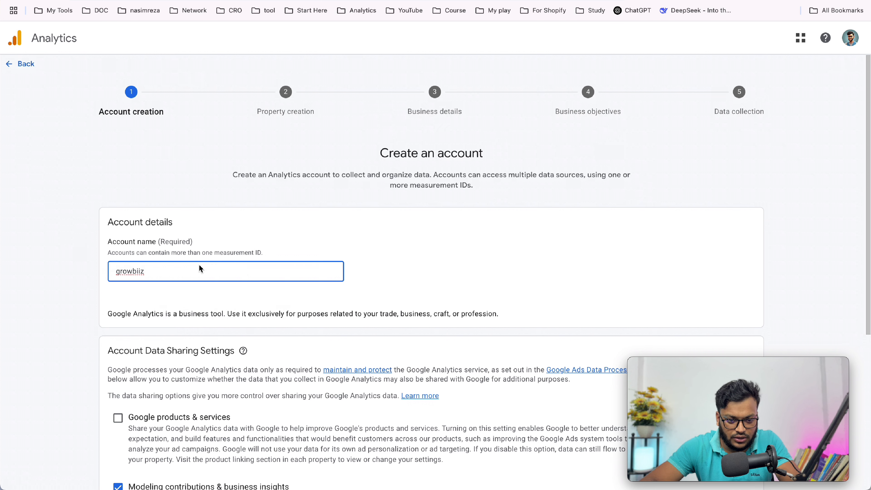
click(120, 268)
key(BackSpace)
text(G)
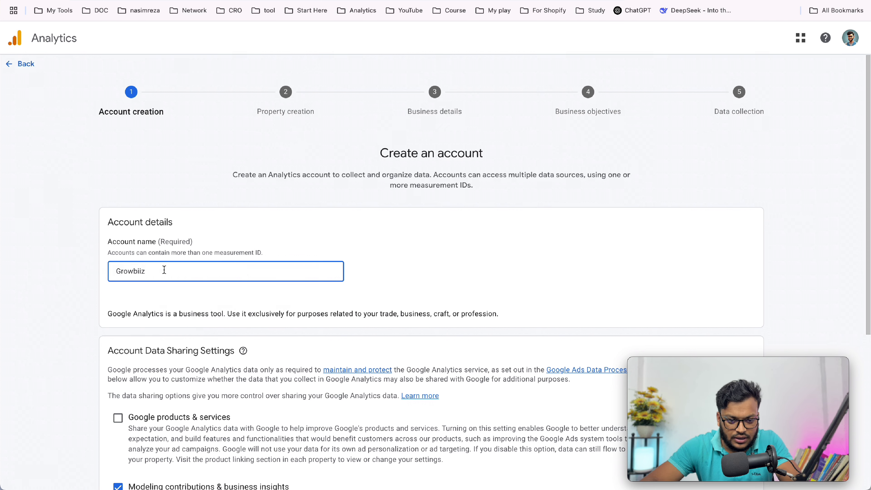
scroll(172, 275, down, 7)
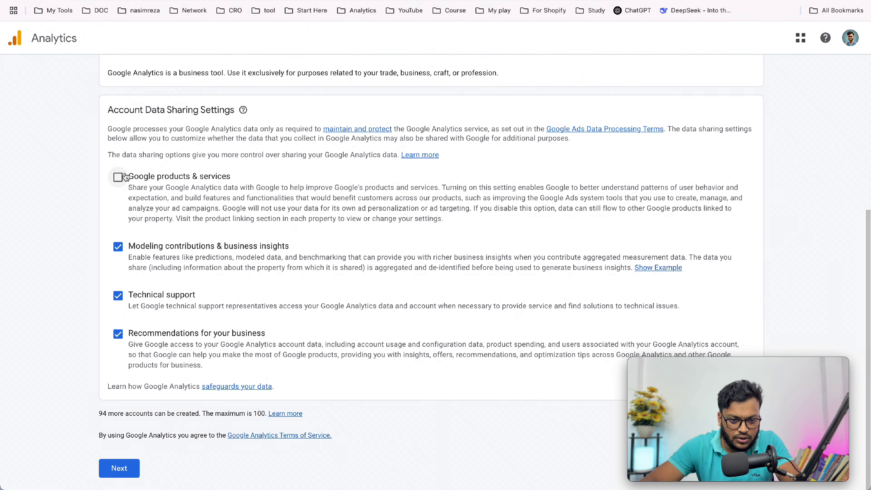
click(128, 468)
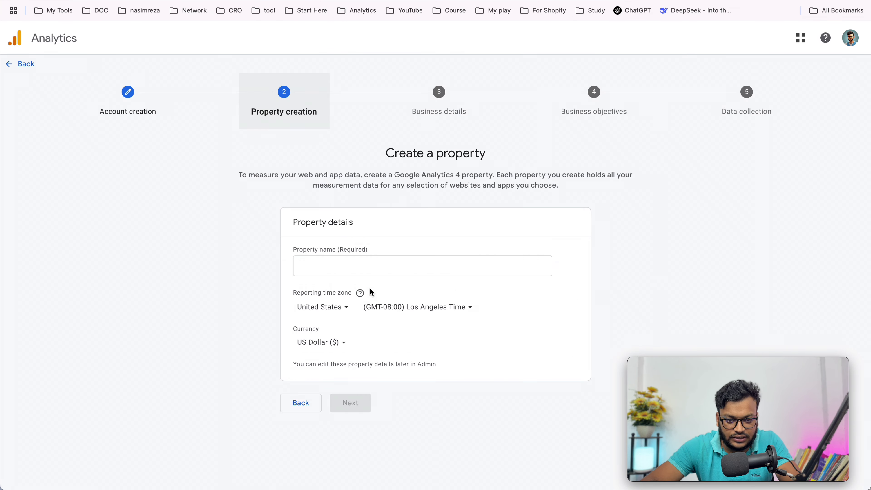
Name the property growbiiz and continue with the default time zone and currency
click(379, 270)
text(growbiiz)
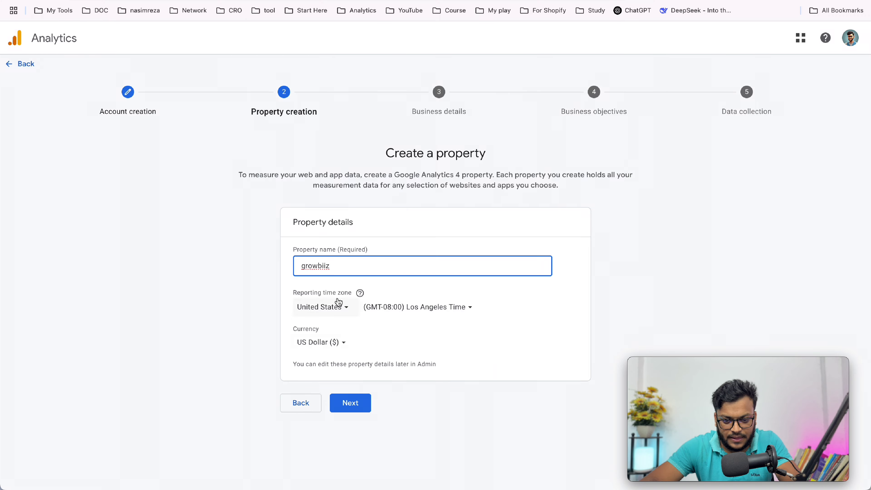
click(347, 405)
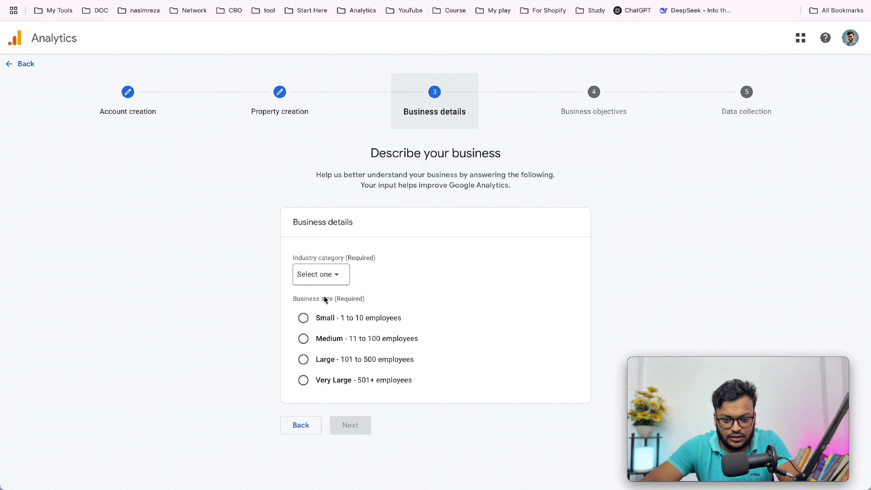
Set the industry category to Business & Industrial and the business size to Small, and continue to the business objectives
click(318, 274)
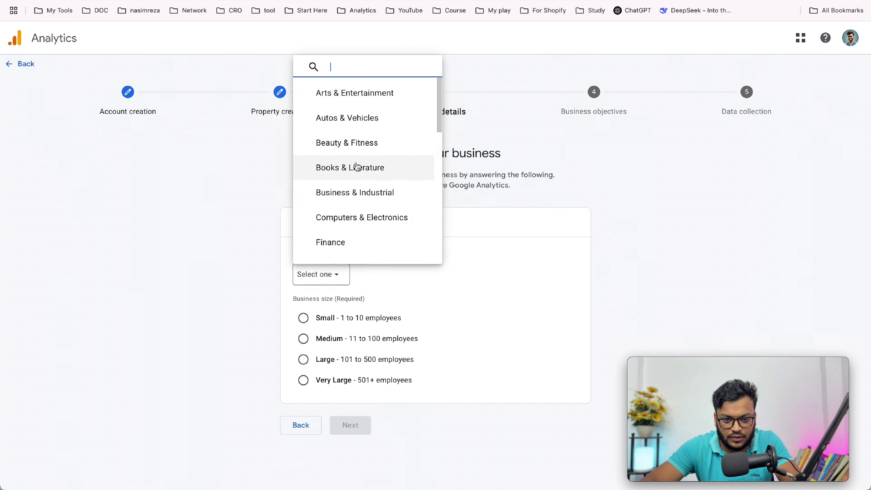
click(366, 200)
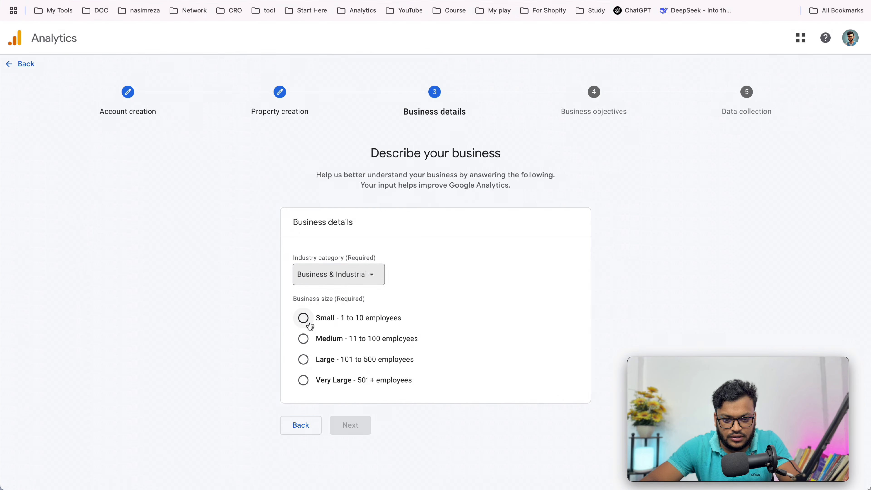
click(303, 318)
click(344, 424)
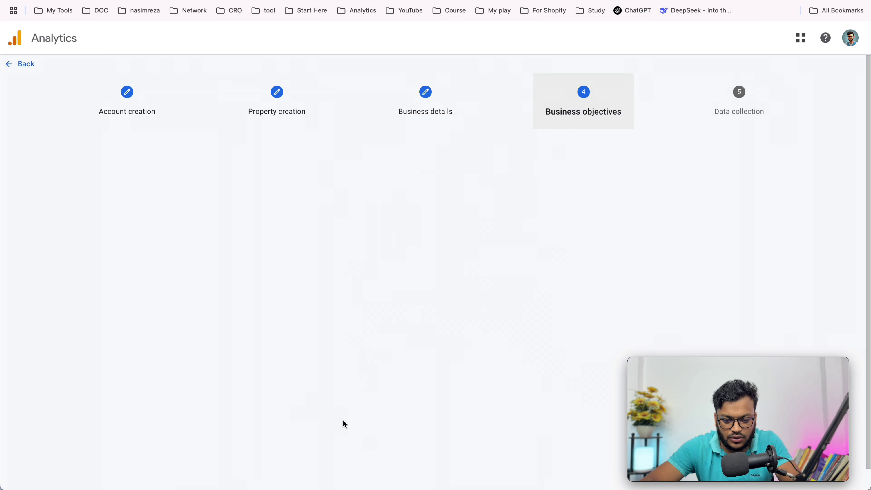
scroll(451, 281, down, 1)
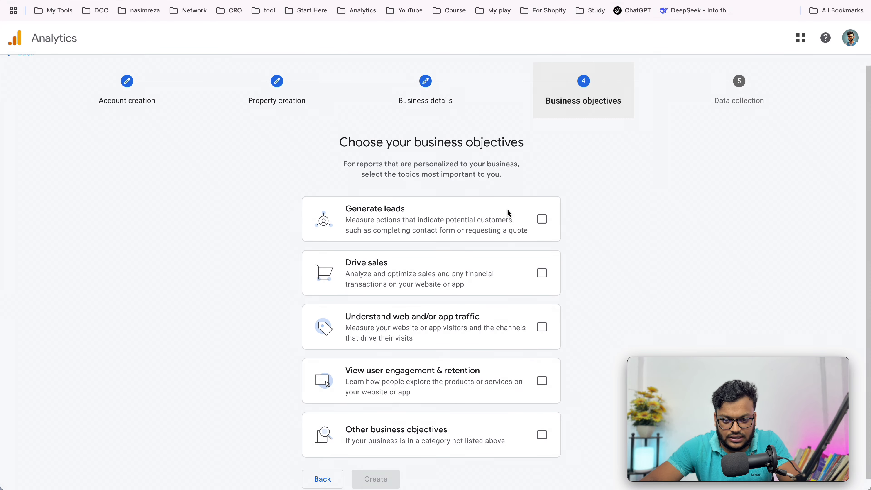
click(541, 219)
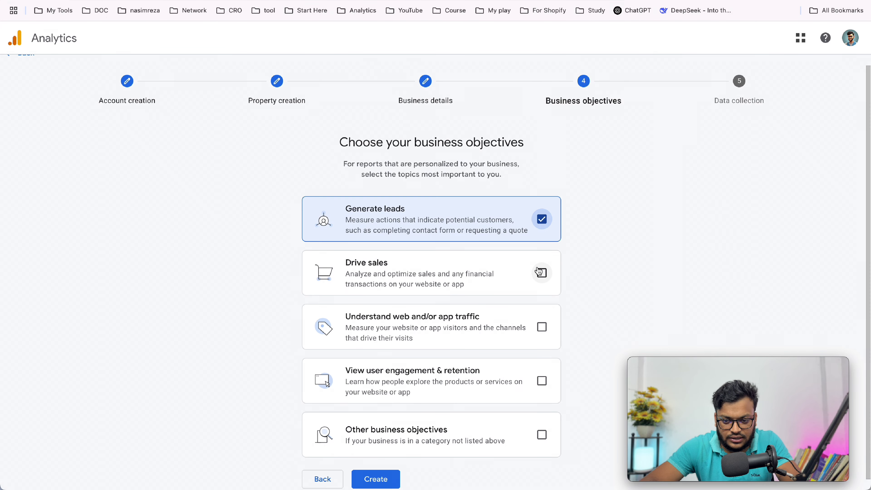
click(541, 273)
scroll(541, 343, down, 1)
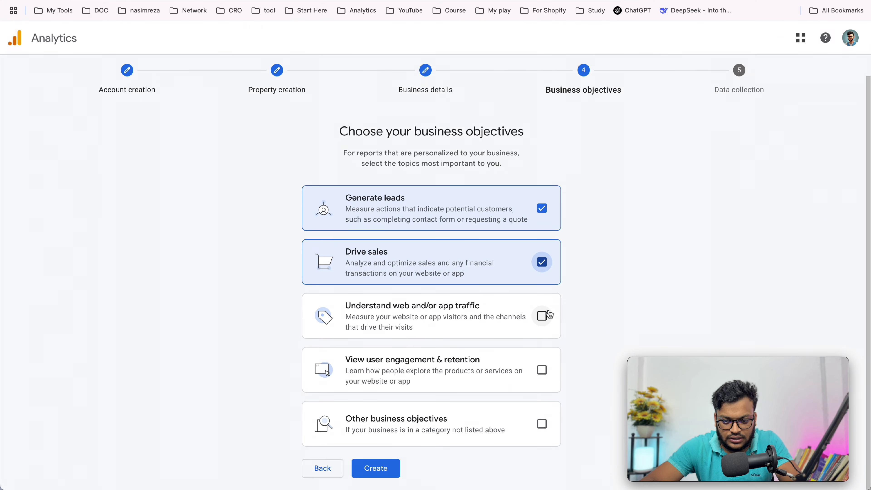
click(543, 316)
click(545, 371)
click(542, 424)
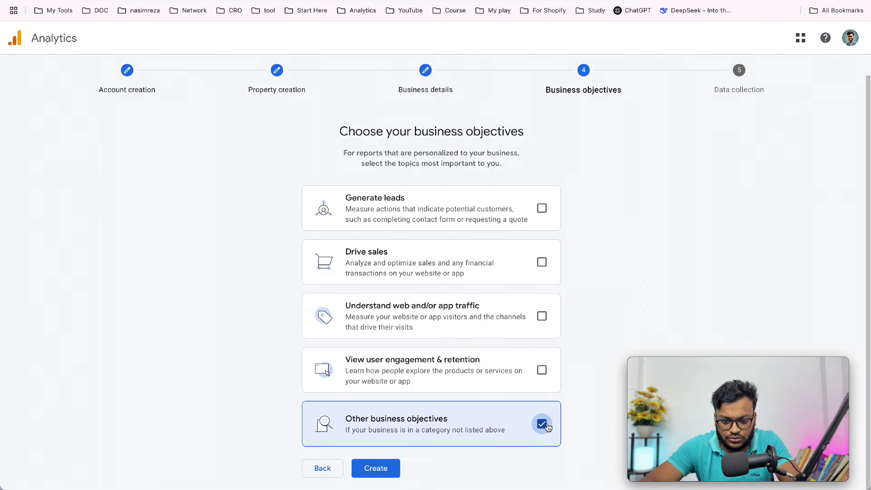
Select the business objectives Generate leads, Drive sales, Understand web and/or app traffic, and View user engagement & retention
click(542, 208)
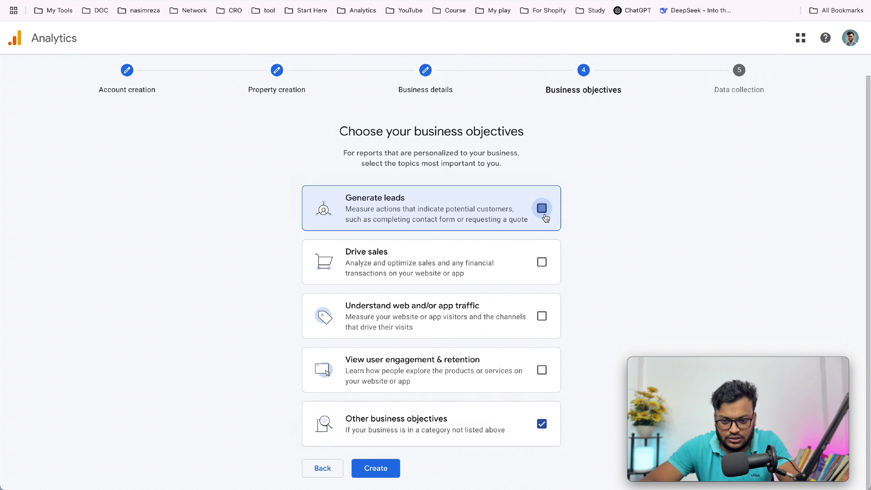
click(542, 263)
click(542, 316)
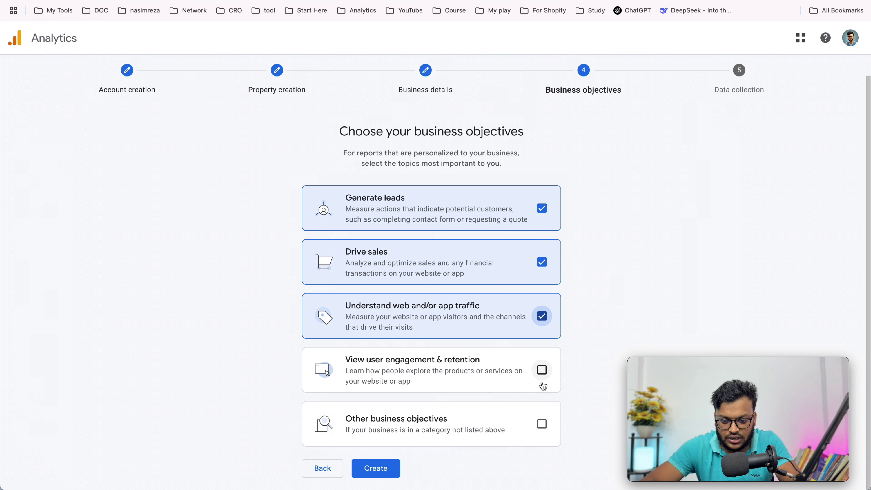
click(541, 370)
Create the Analytics account, accepting the United States terms of service and the GDPR Data Processing Terms
click(383, 460)
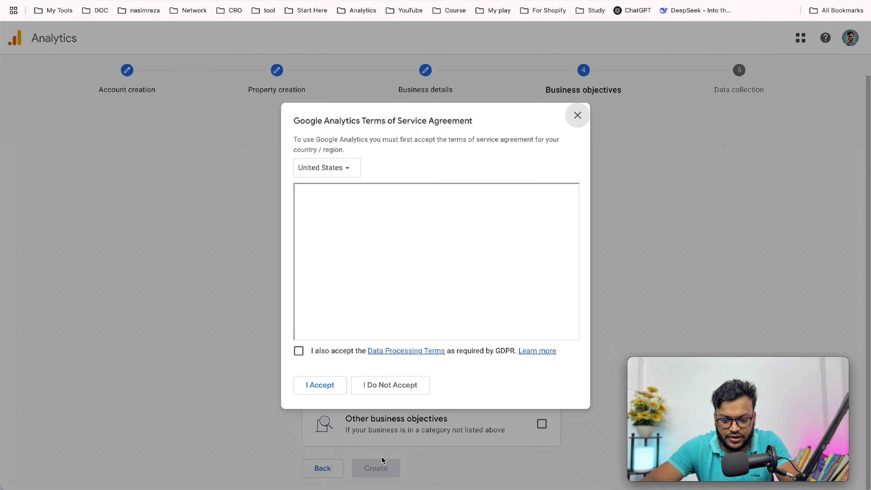
click(298, 351)
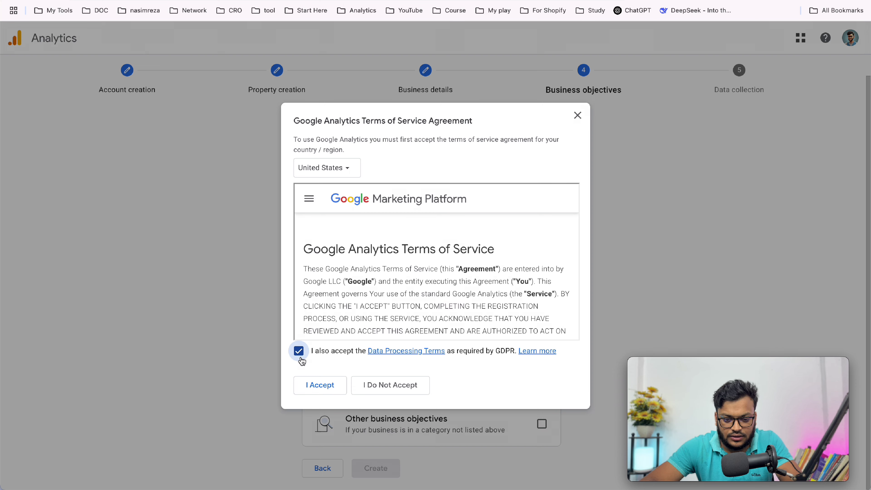
click(320, 385)
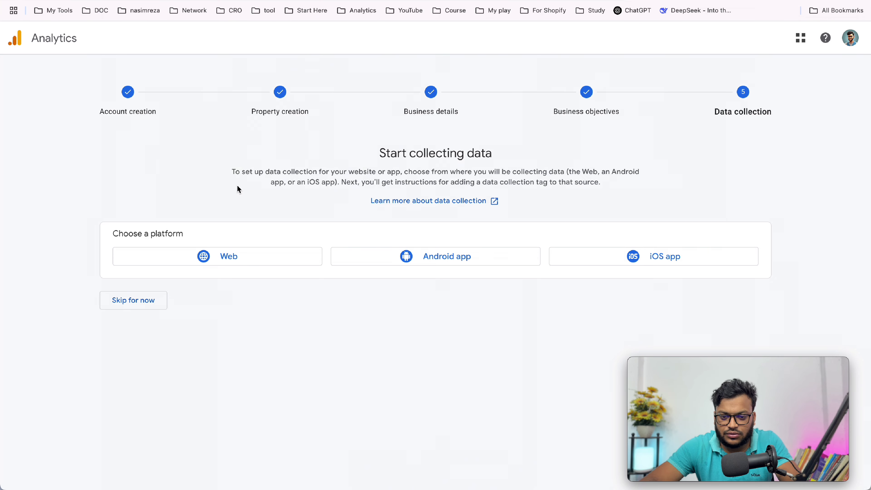
click(214, 261)
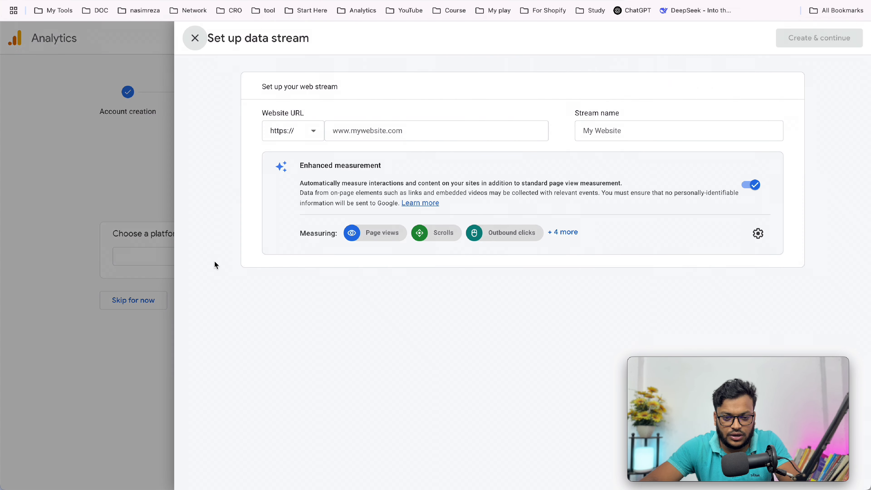
click(404, 131)
text(www.growbiiz.com)
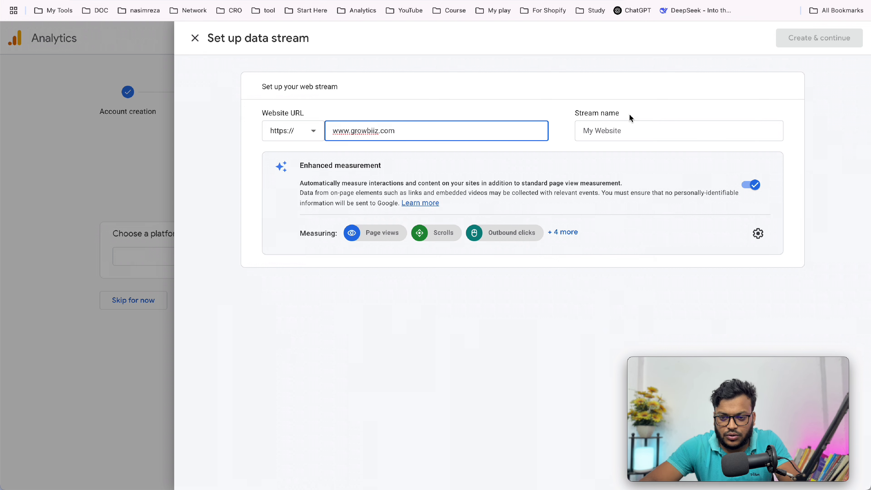
click(627, 128)
text(growbiiz)
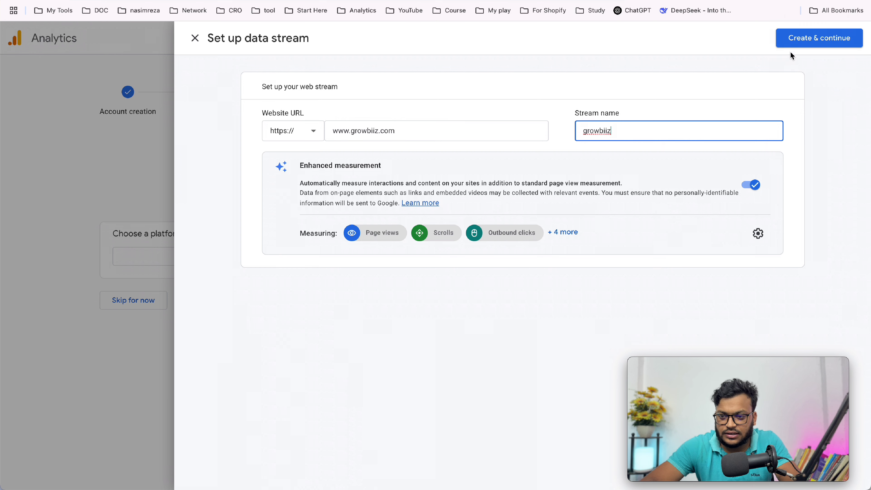
click(845, 48)
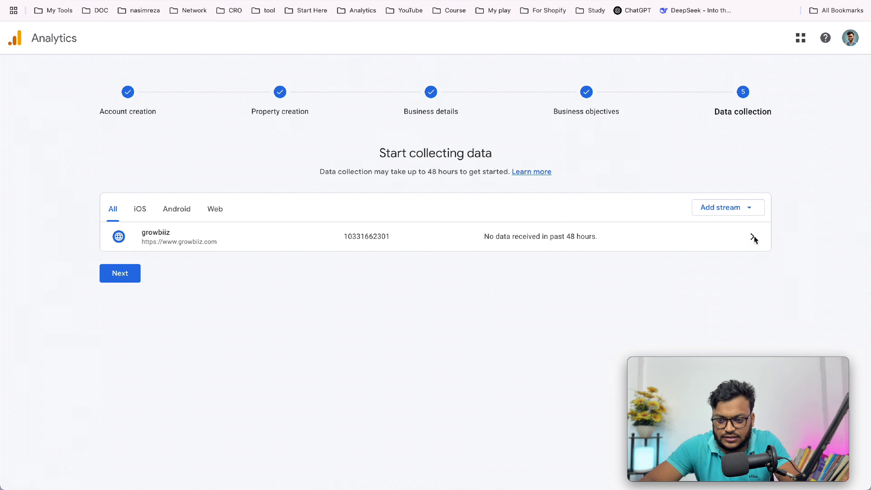
Finish the data collection setup and continue to the Analytics home page
click(116, 279)
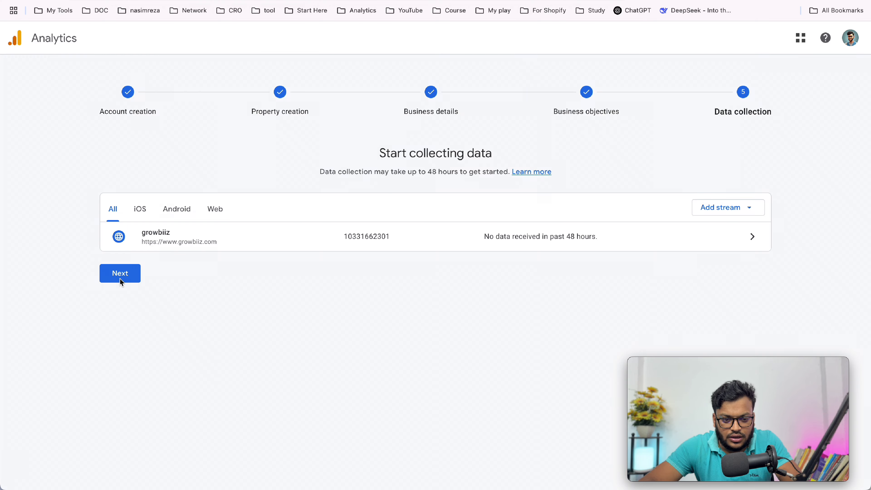
click(120, 274)
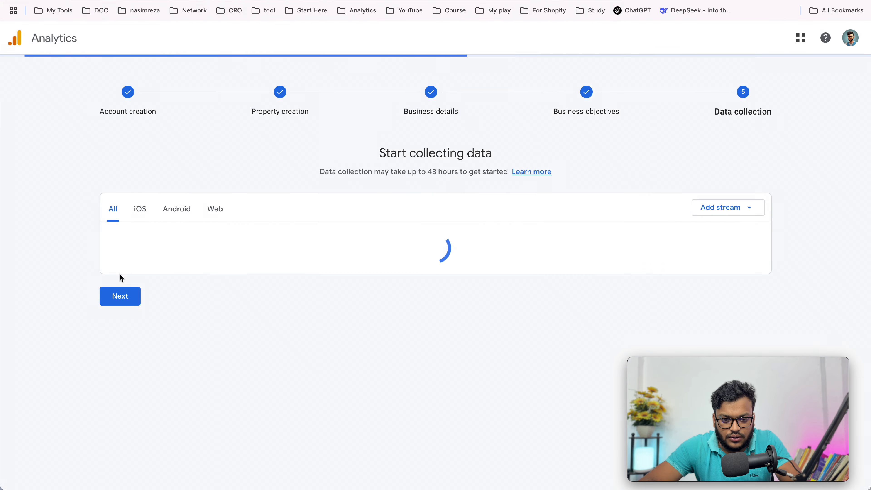
click(126, 281)
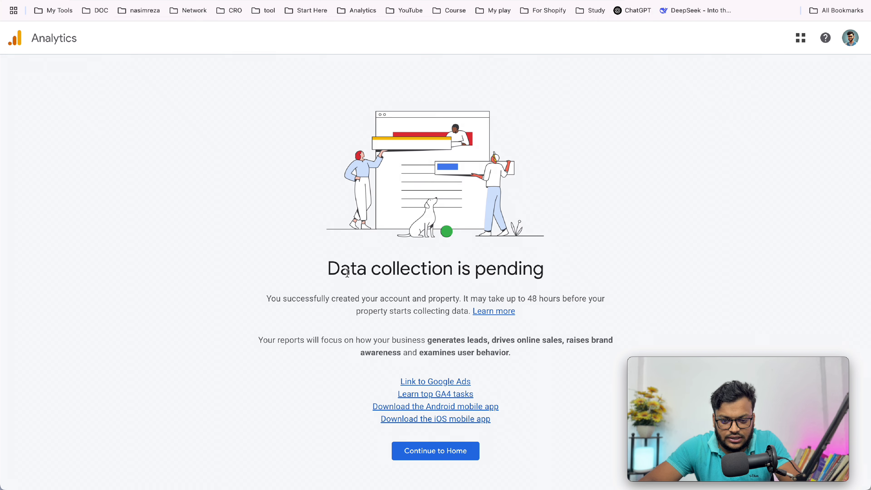
click(422, 459)
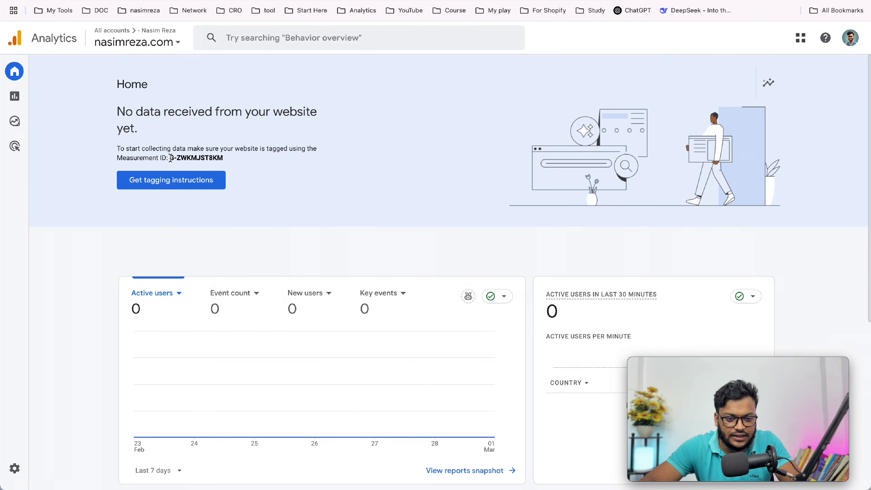
Copy the growbiiz property's Measurement ID from the Analytics home page
drag(118, 155, 237, 161)
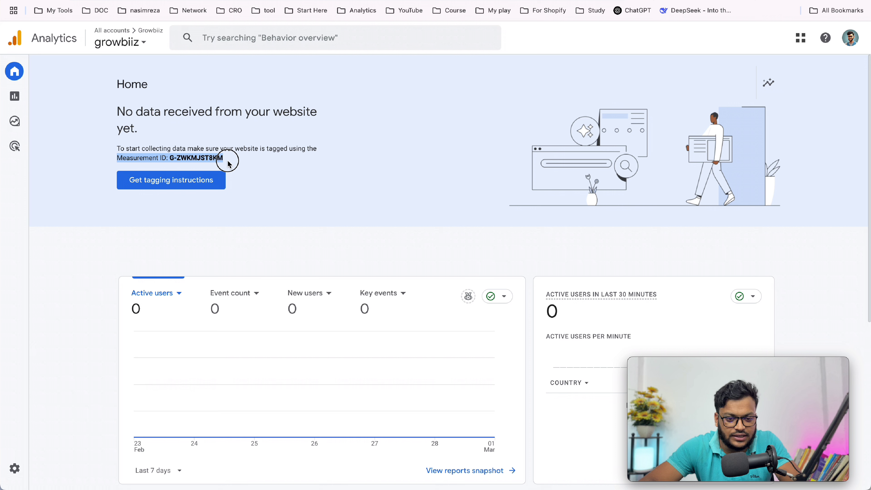
click(240, 159)
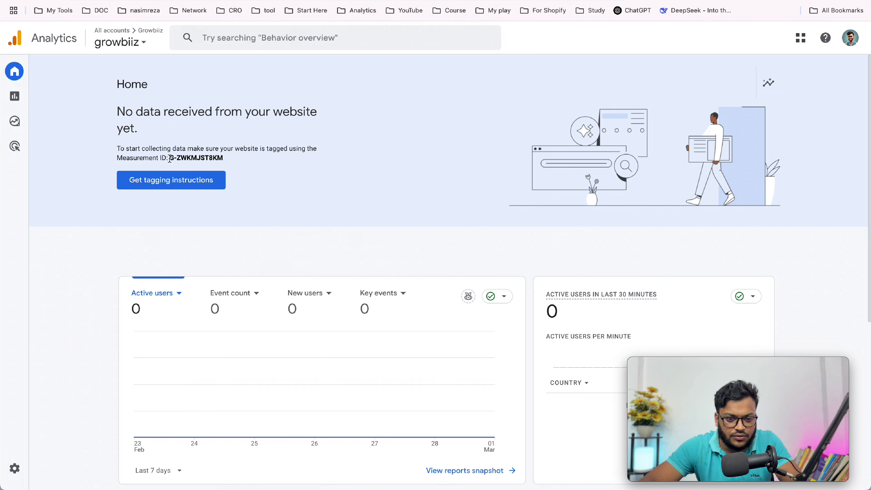
drag(169, 158, 225, 164)
key(ctrl+c)
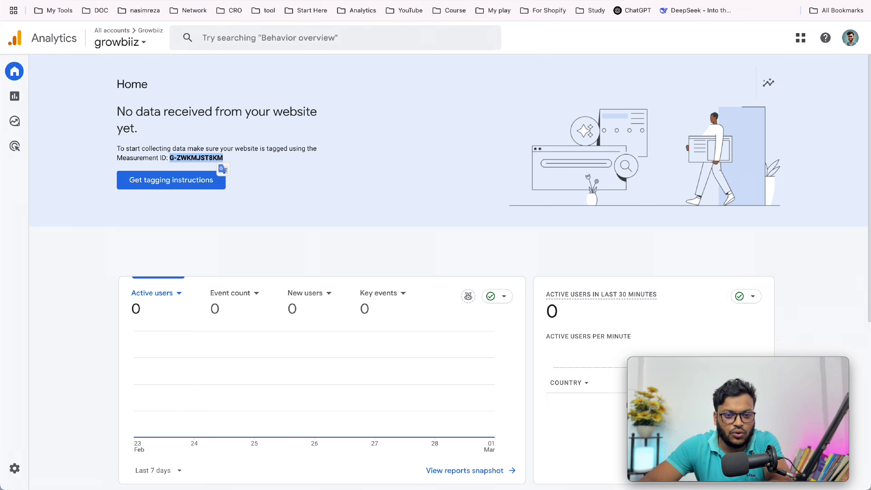
Switch to the Lemon Squeezy dashboard and open the tracking options in the store's general design settings
click(446, 1)
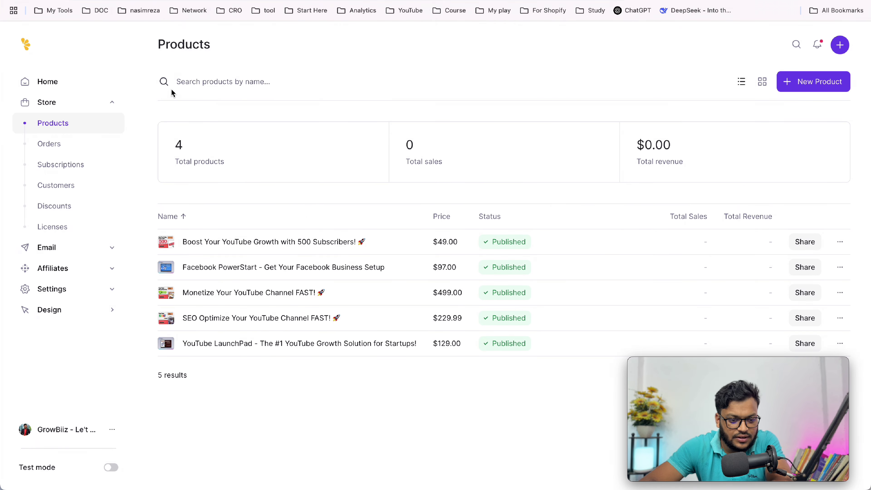
click(40, 315)
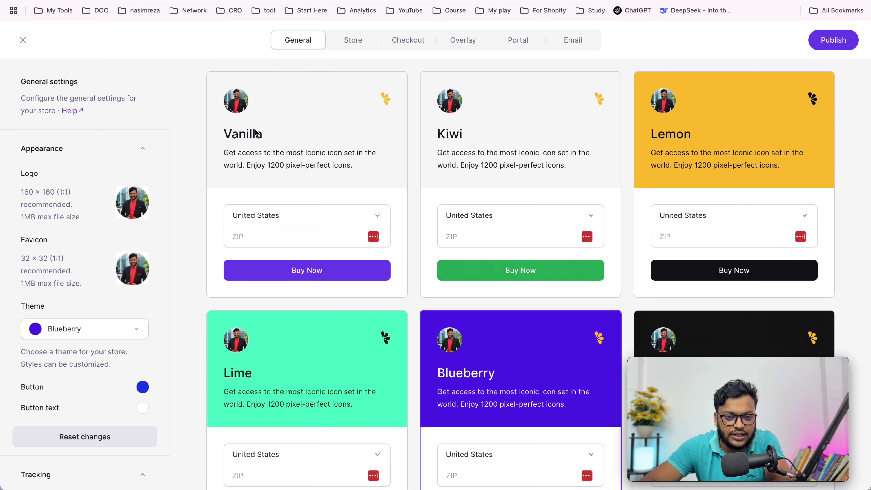
scroll(158, 227, down, 2)
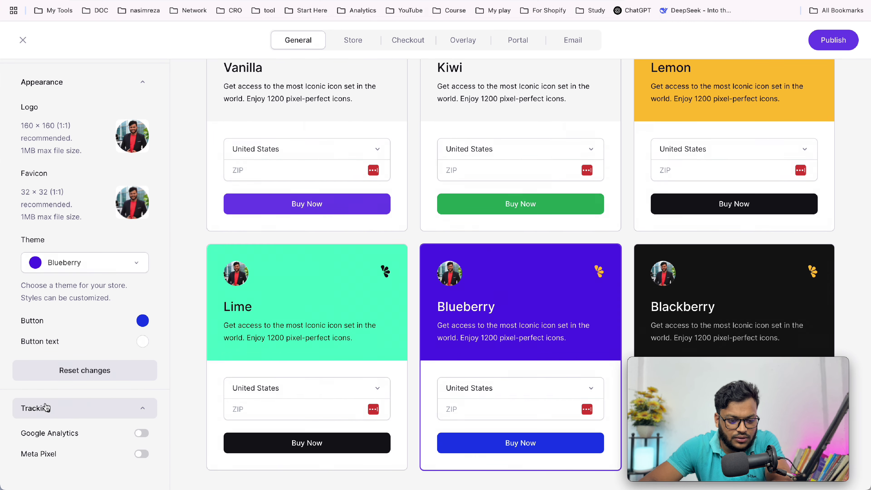
click(49, 415)
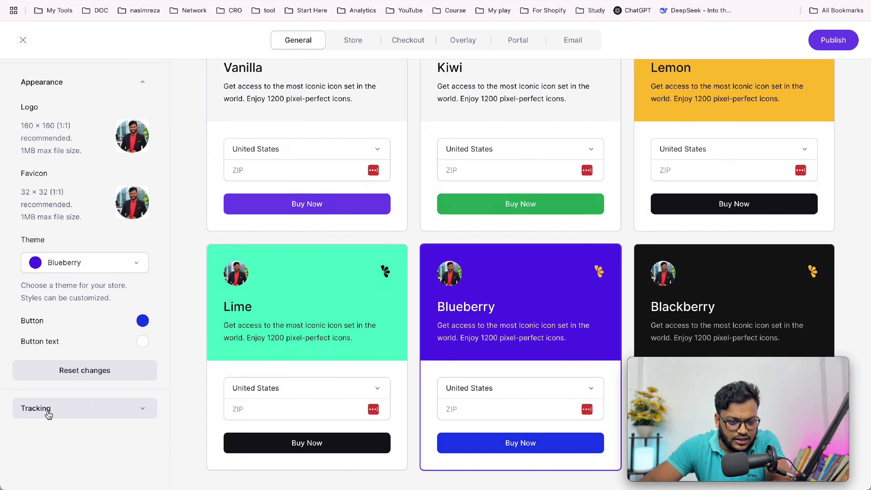
click(25, 414)
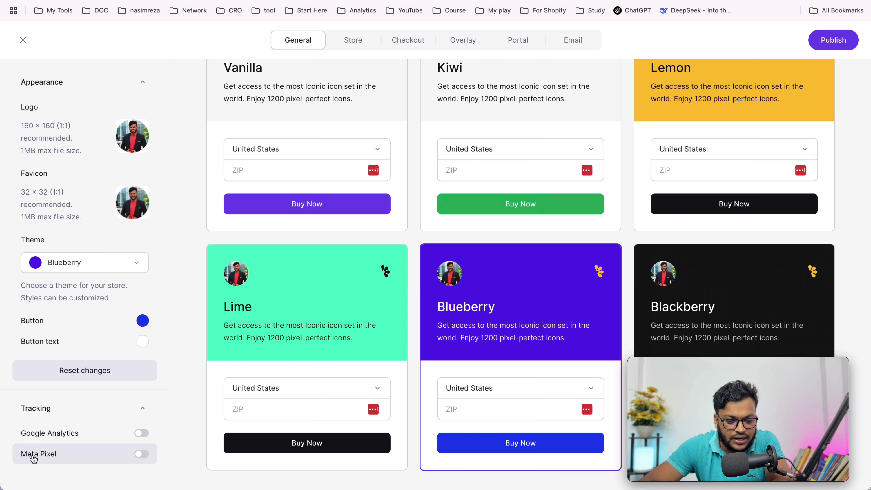
Enable Google Analytics tracking for the store, paste the copied Measurement ID, and publish the change
click(139, 434)
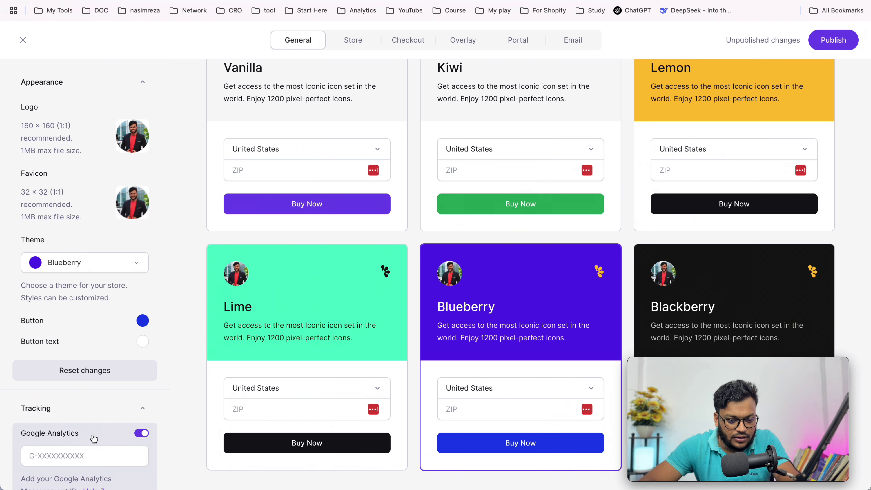
scroll(94, 439, down, 2)
click(92, 421)
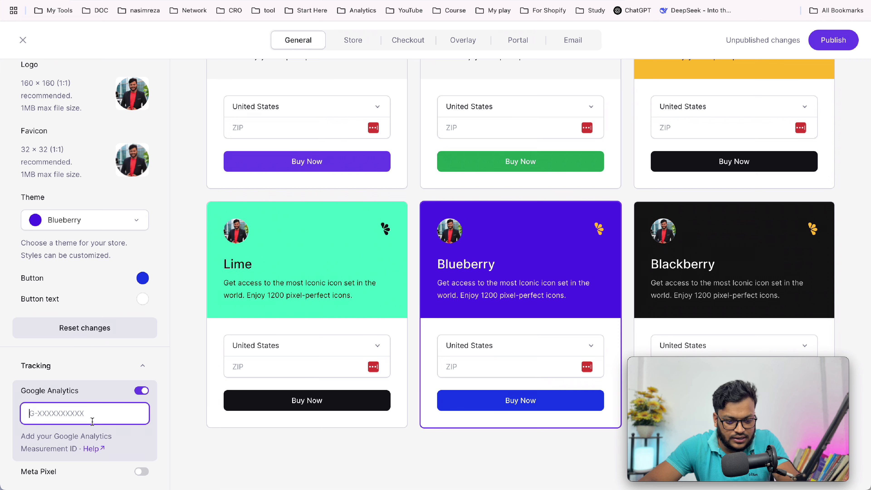
key(ctrl+v)
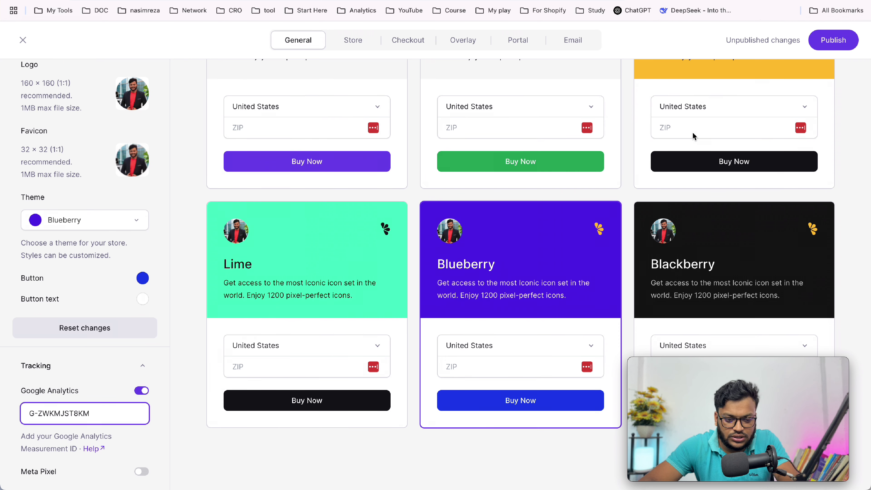
click(828, 45)
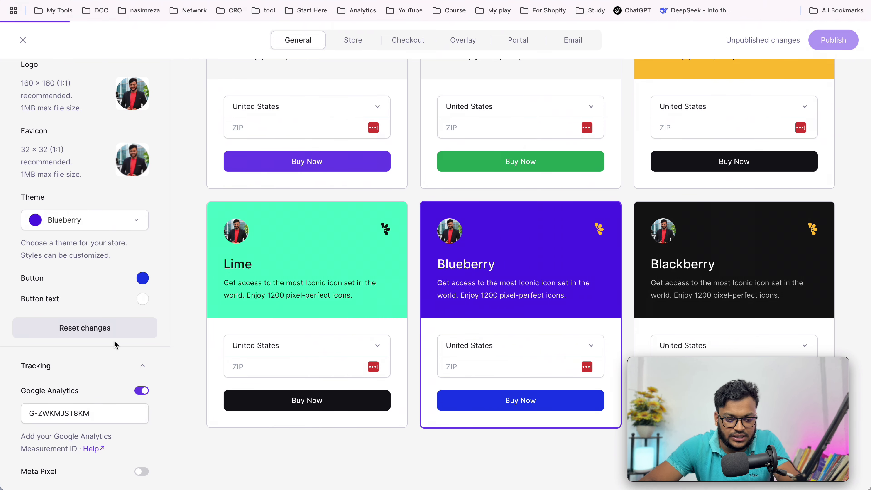
scroll(97, 426, down, 3)
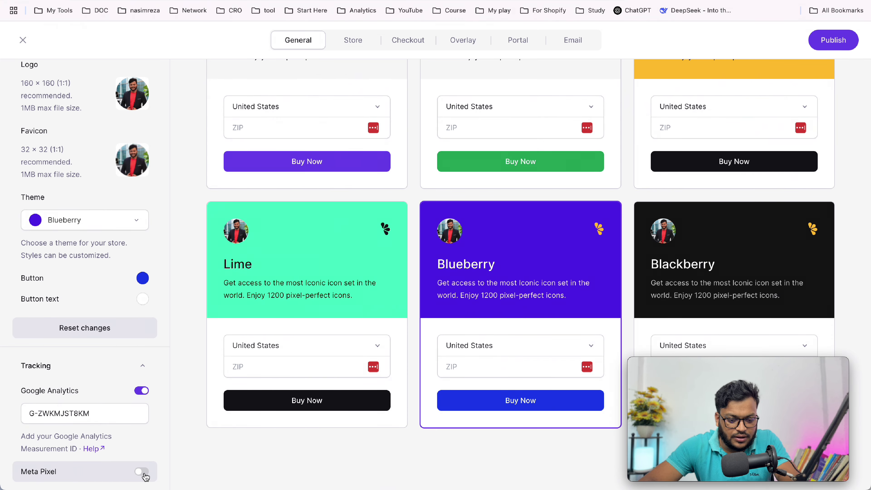
click(142, 472)
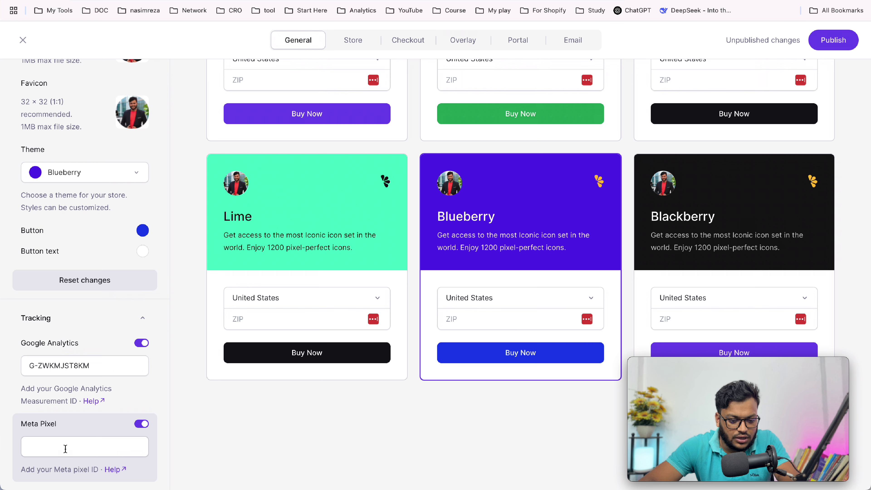
click(141, 424)
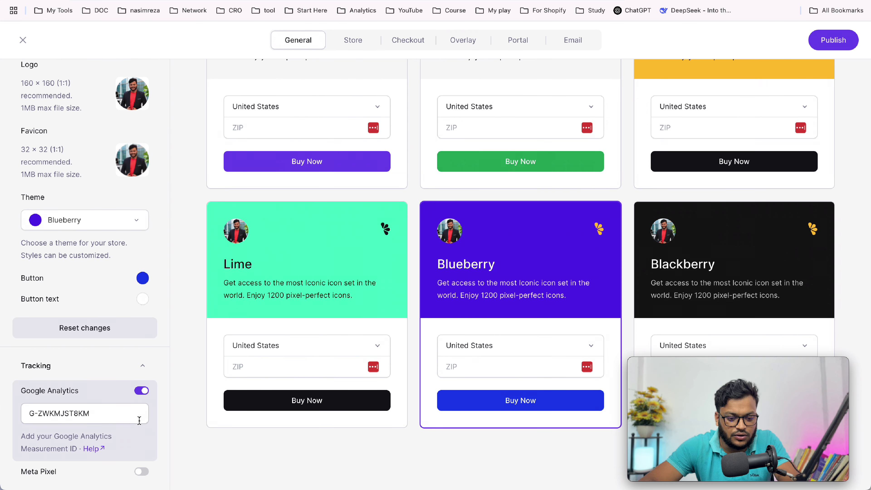
Publish the store design once more and close the design editor to return to the dashboard
click(830, 47)
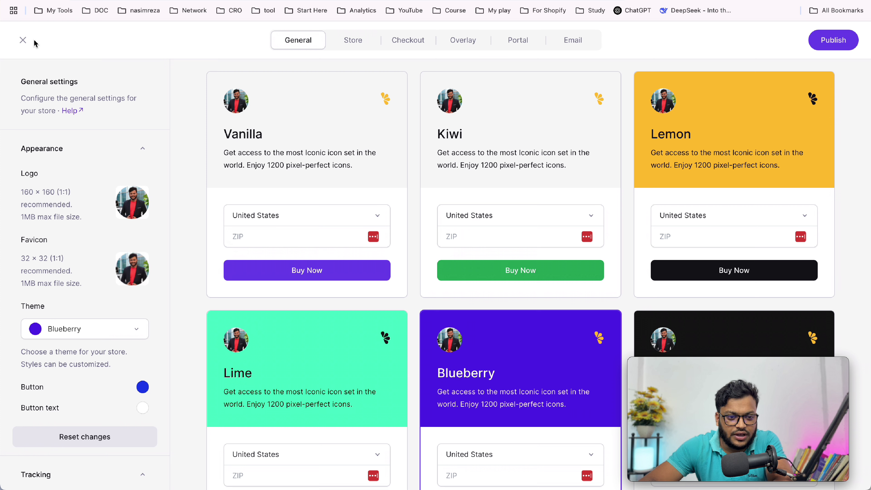
click(23, 40)
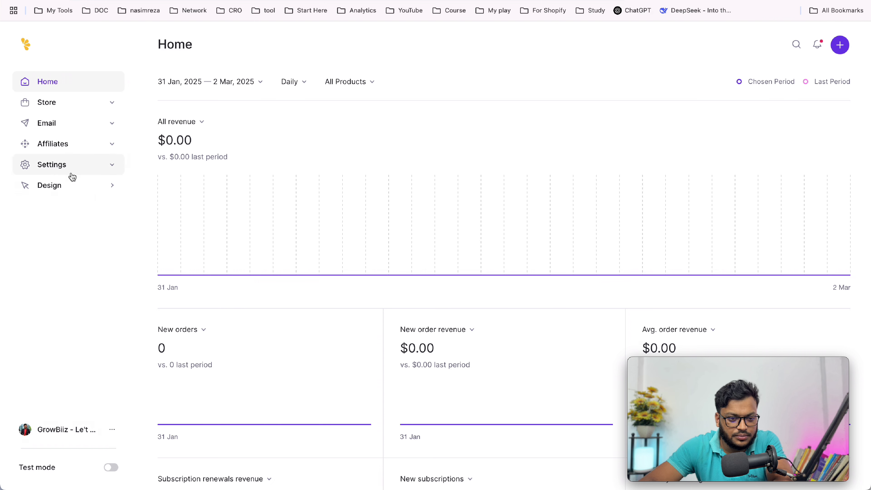
Open the live GrowBiiz storefront and go to the Facebook PowerStart product's checkout page to generate a test visit
click(52, 429)
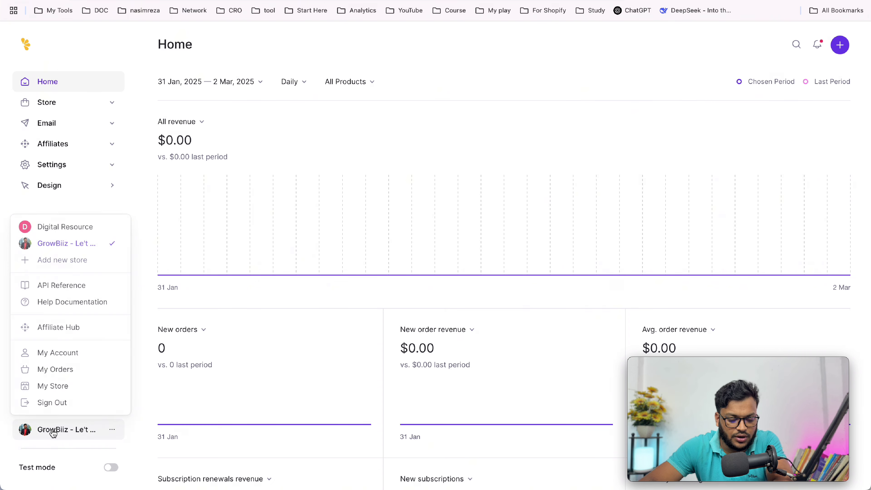
click(70, 385)
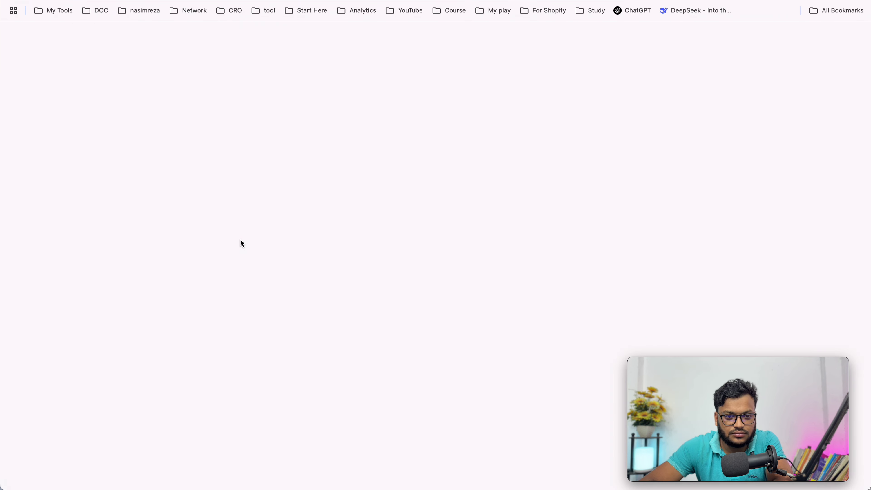
scroll(425, 264, down, 2)
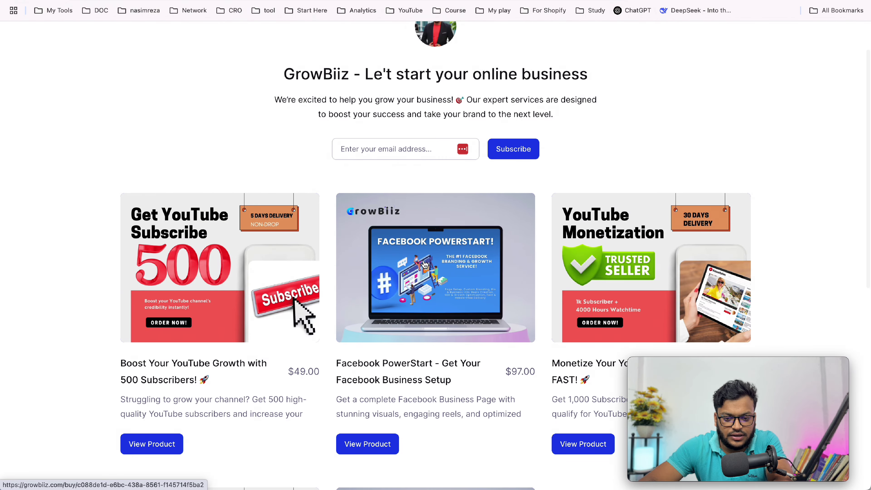
click(442, 257)
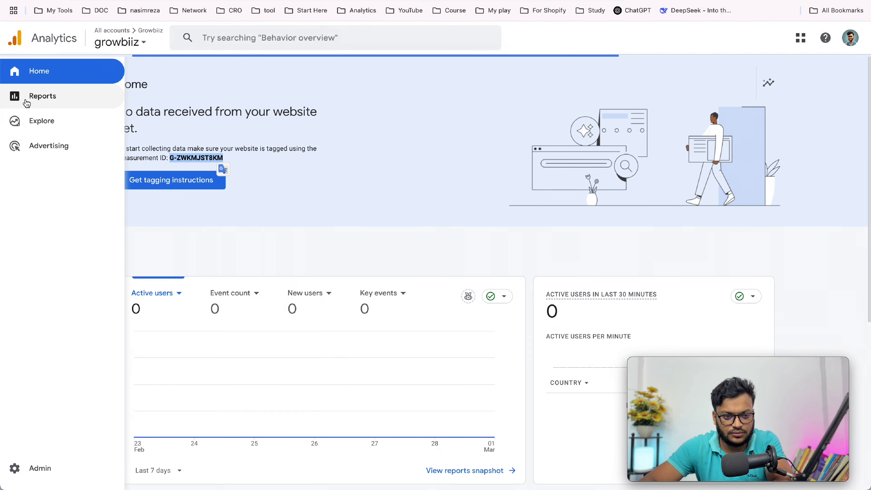
Switch to Google Analytics and examine the growbiiz property's Realtime pages and Realtime overview reports for the test visit
click(26, 103)
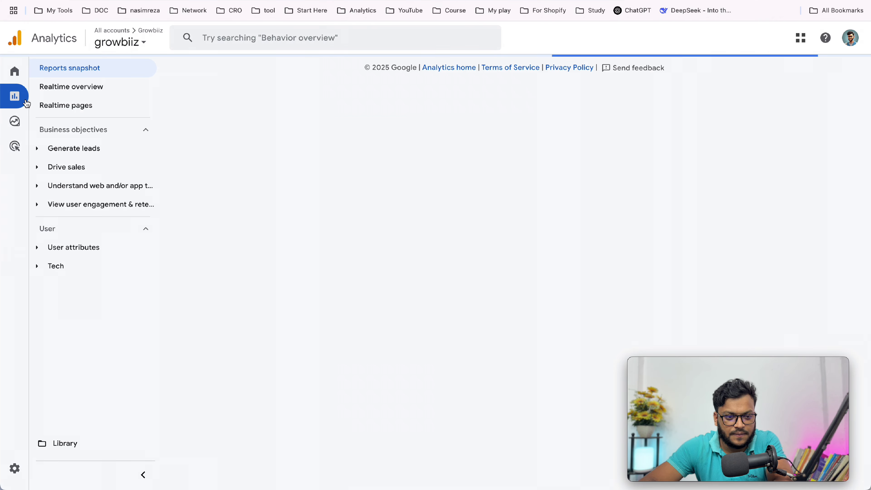
click(65, 105)
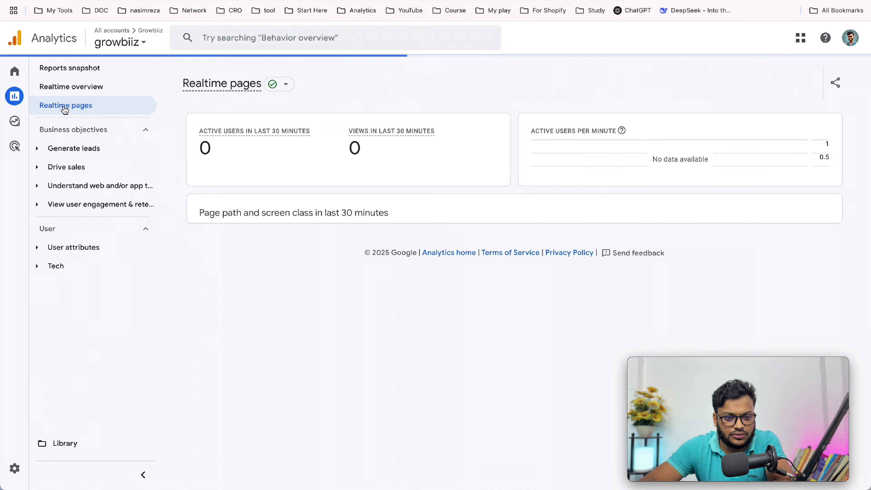
click(76, 91)
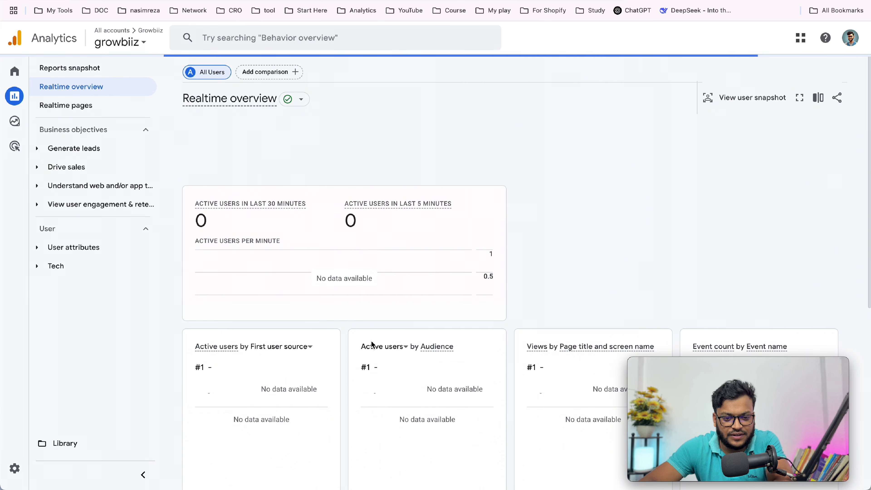
scroll(424, 322, down, 2)
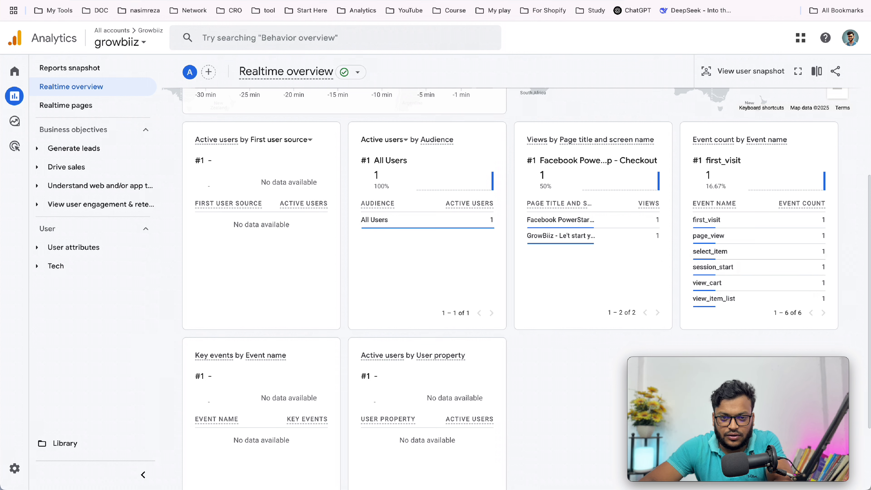
Return to the Facebook PowerStart checkout page and browse through its product details and payment form
key(ctrl+Tab)
scroll(558, 134, down, 6)
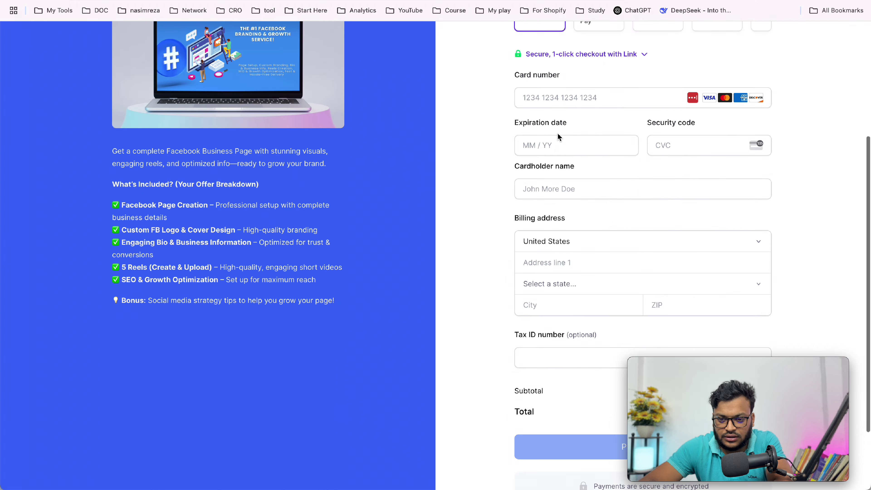
scroll(557, 133, up, 6)
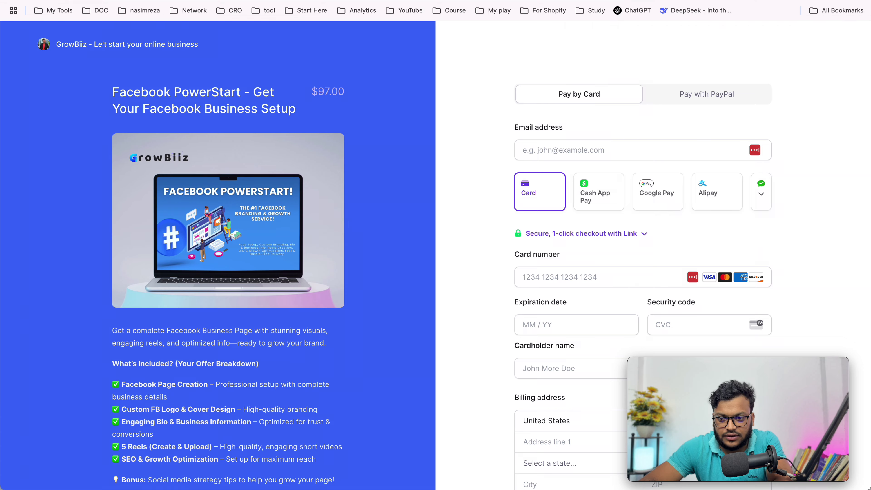
Switch back to the Realtime overview and review all recorded event names, page views and active users
click(583, 1)
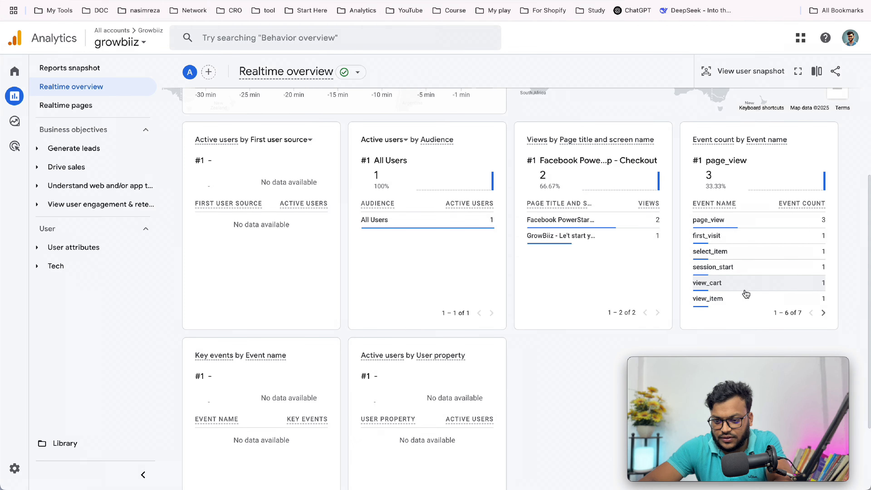
click(822, 312)
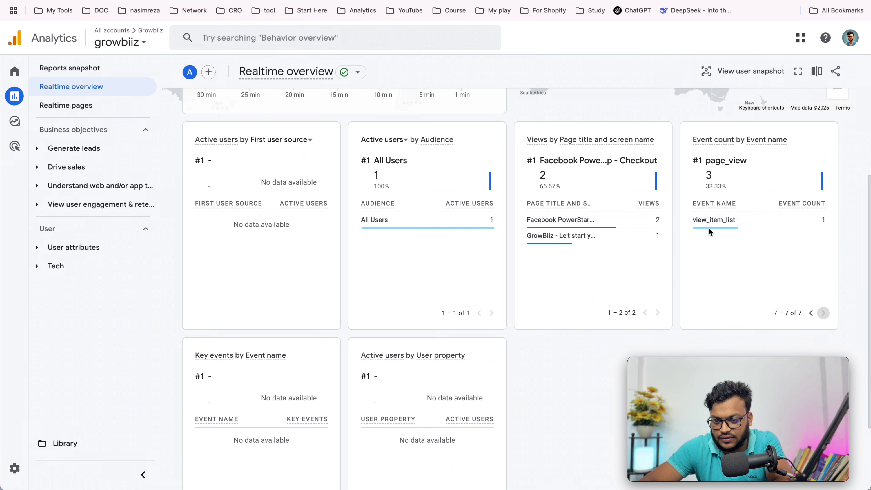
click(811, 312)
scroll(454, 263, up, 4)
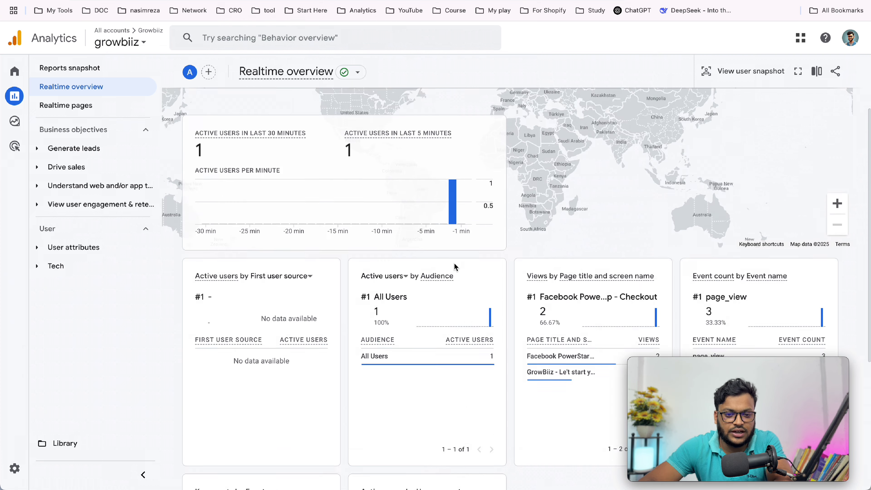
scroll(454, 263, up, 2)
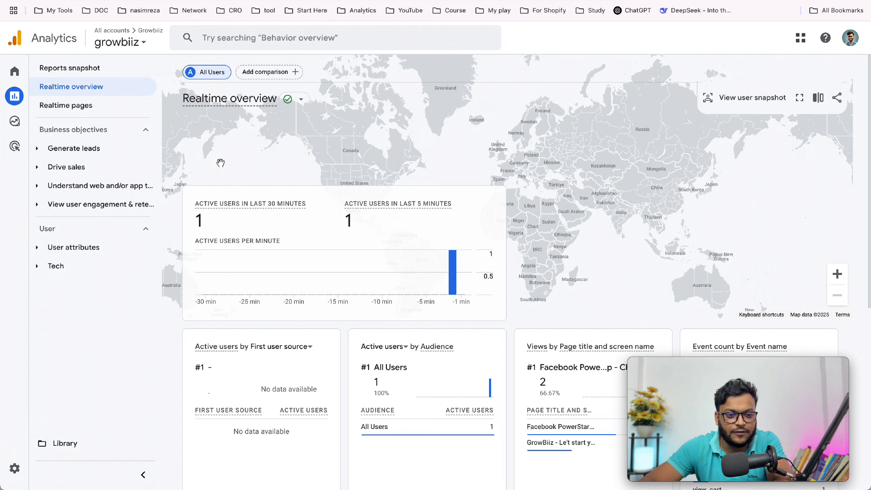